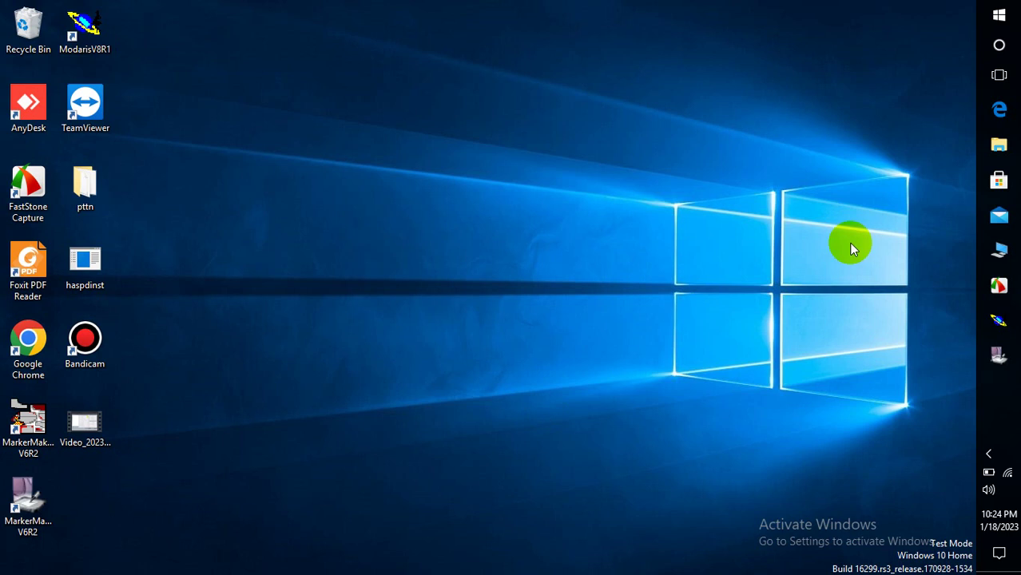
# Switch to ModarisV8R1 and open the DOEL model from the TEST folder on drive D.
pyautogui.click(999, 320)
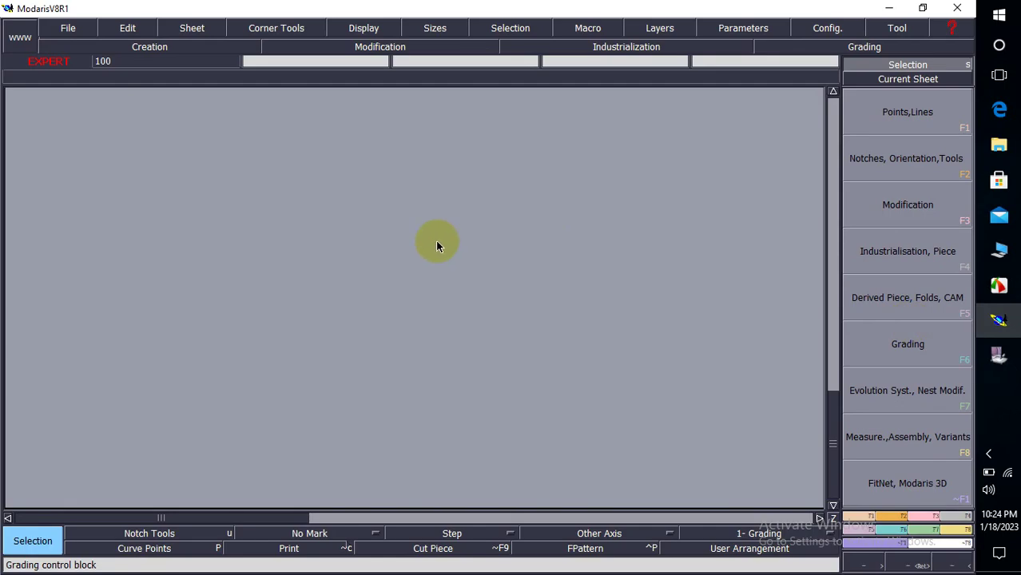
pyautogui.click(70, 30)
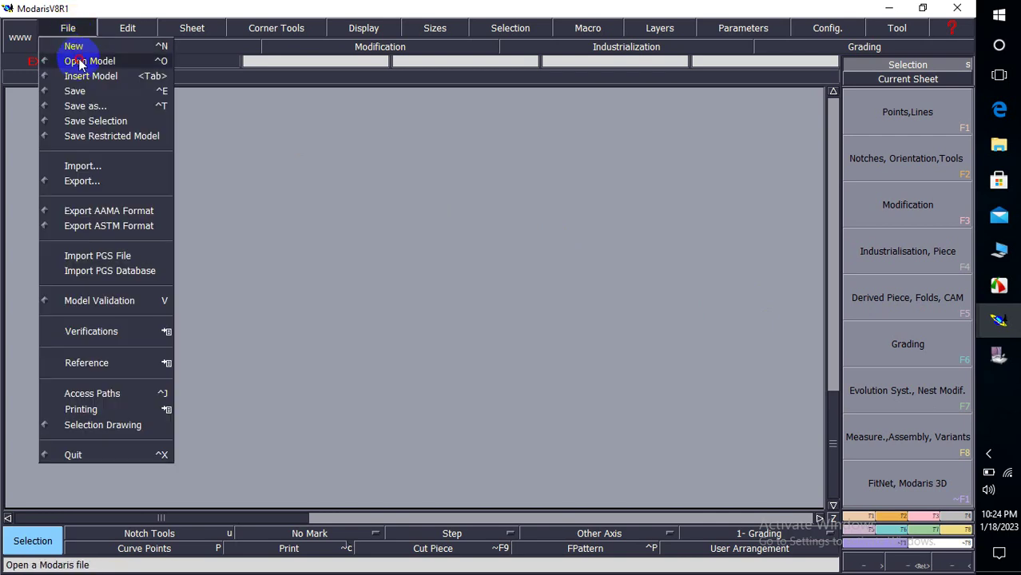
pyautogui.click(80, 64)
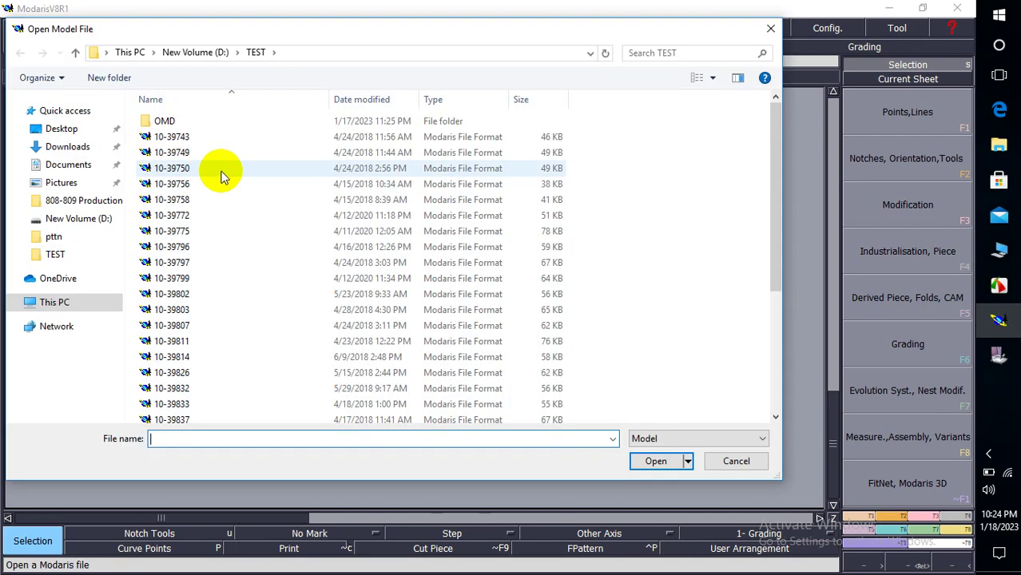
pyautogui.moveTo(768, 183); pyautogui.dragTo(773, 319)
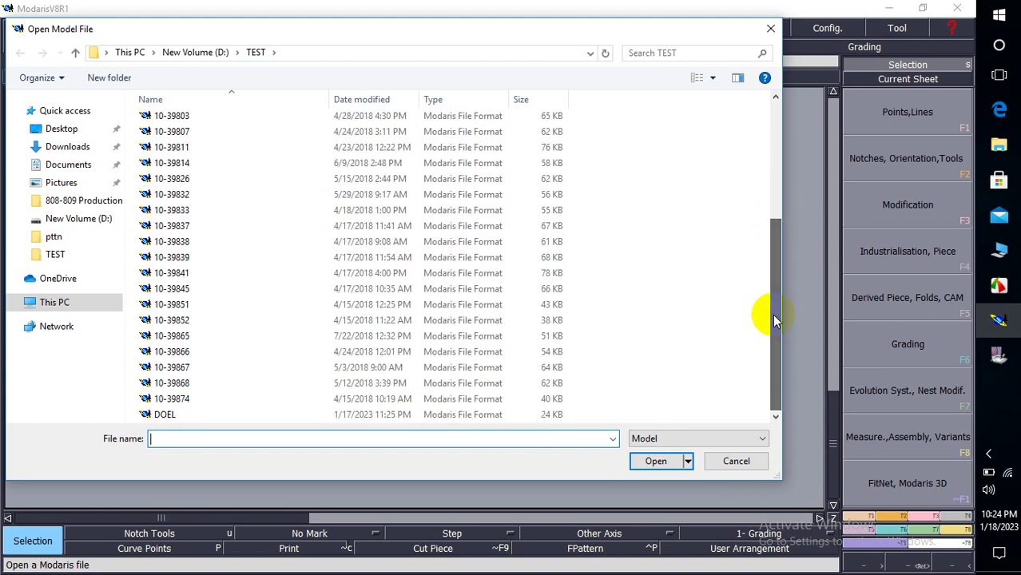
pyautogui.click(177, 414)
pyautogui.doubleClick(177, 414)
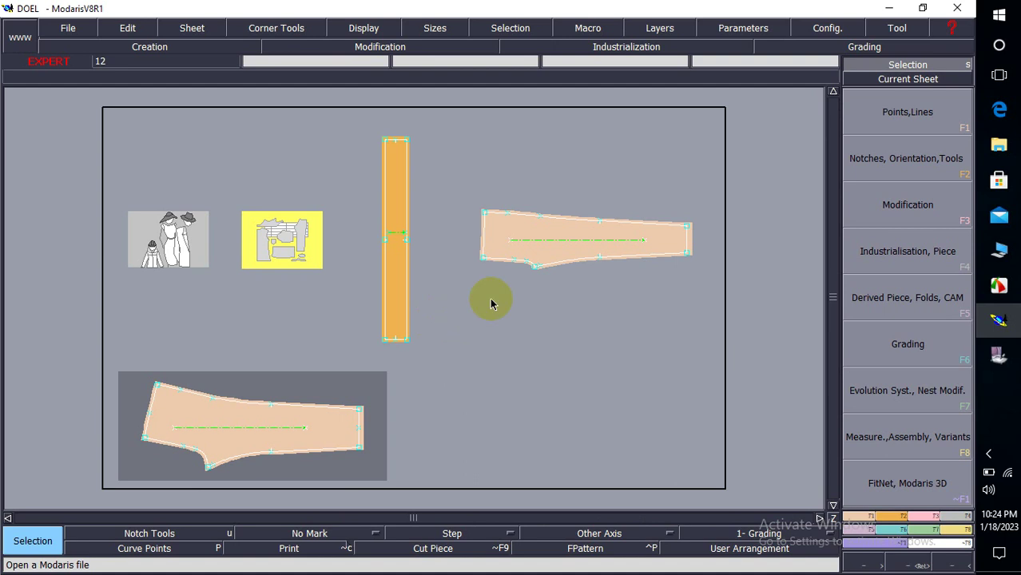
# Open the DOEL-VER variant and examine the S and DH quantities of the front, back and waistband pieces.
pyautogui.doubleClick(284, 251)
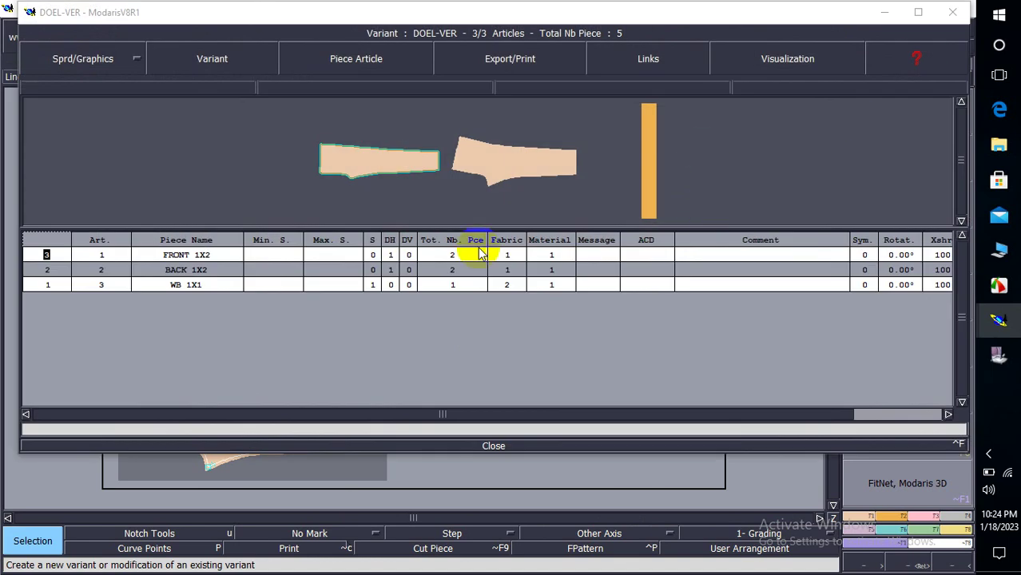
pyautogui.click(172, 262)
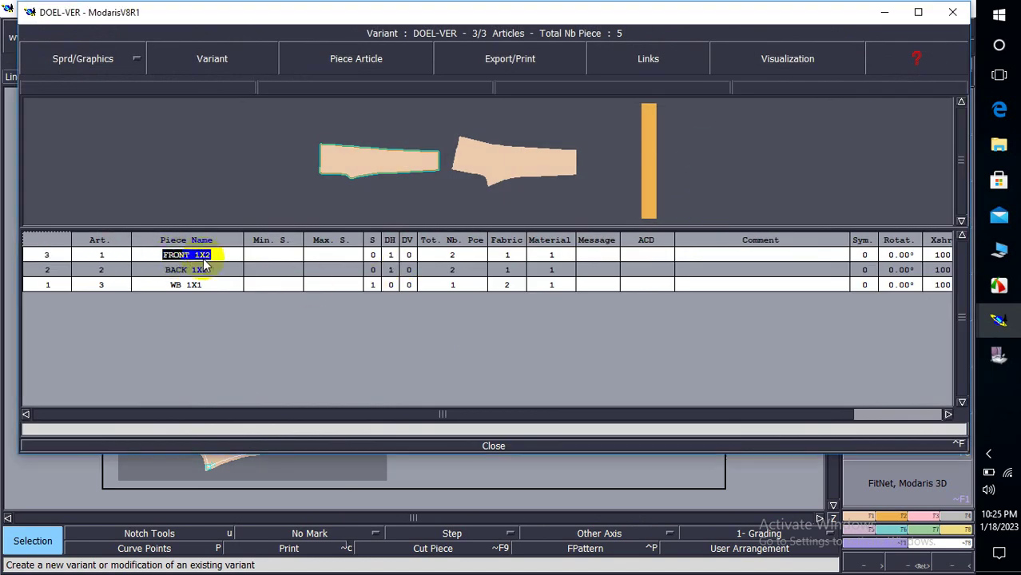
pyautogui.click(390, 256)
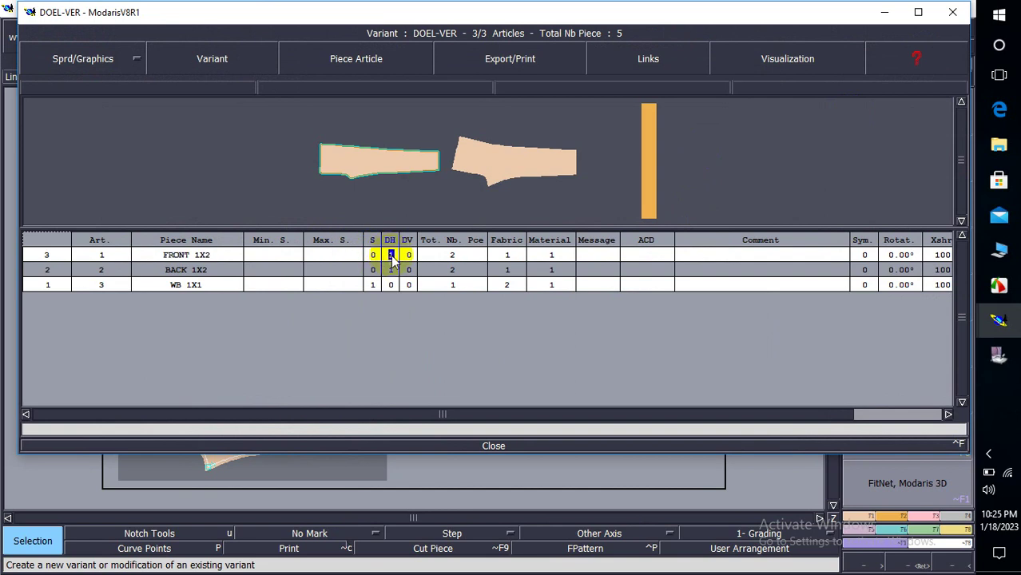
pyautogui.click(220, 273)
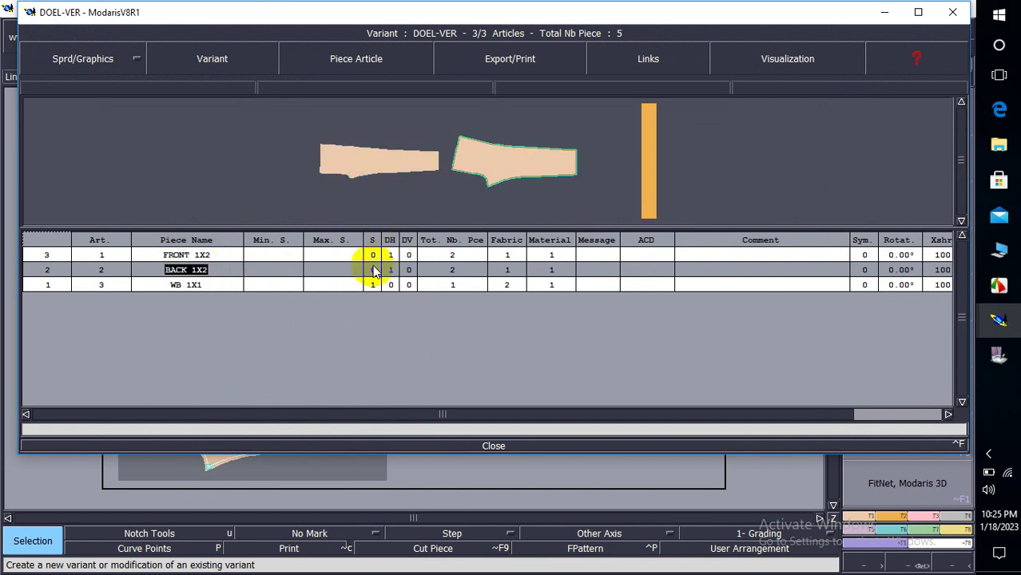
pyautogui.click(391, 270)
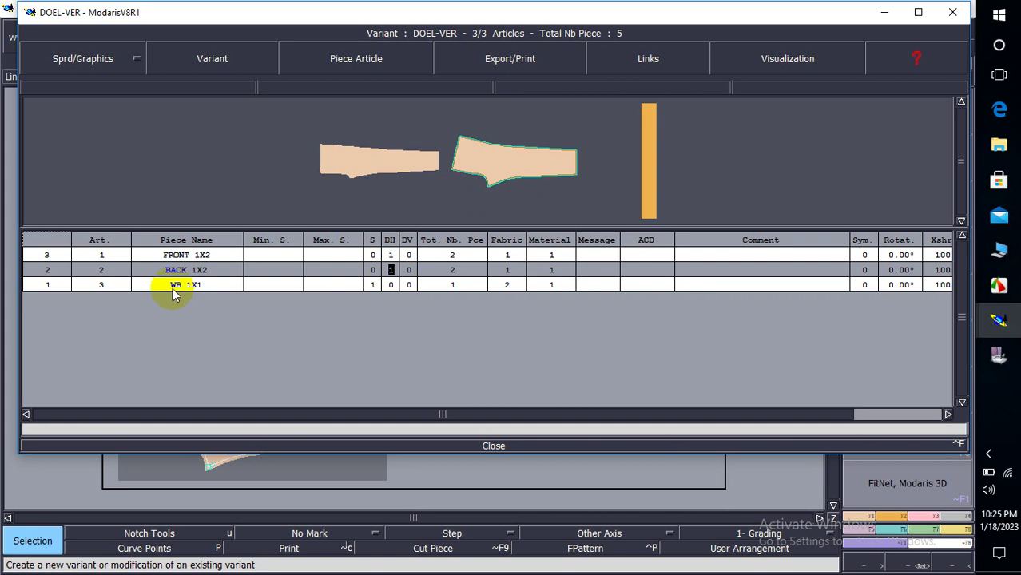
pyautogui.click(174, 292)
pyautogui.click(373, 286)
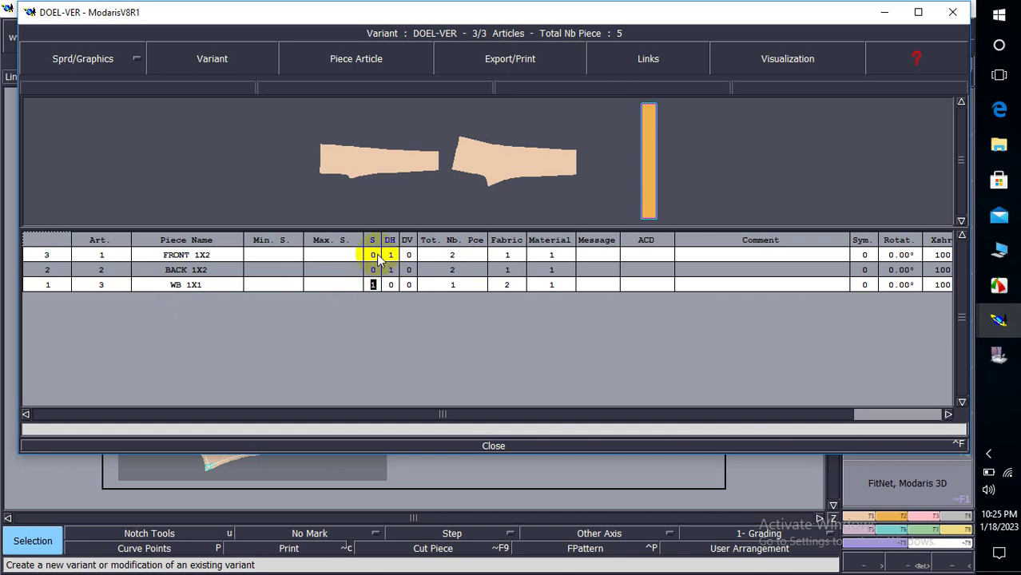
pyautogui.click(376, 255)
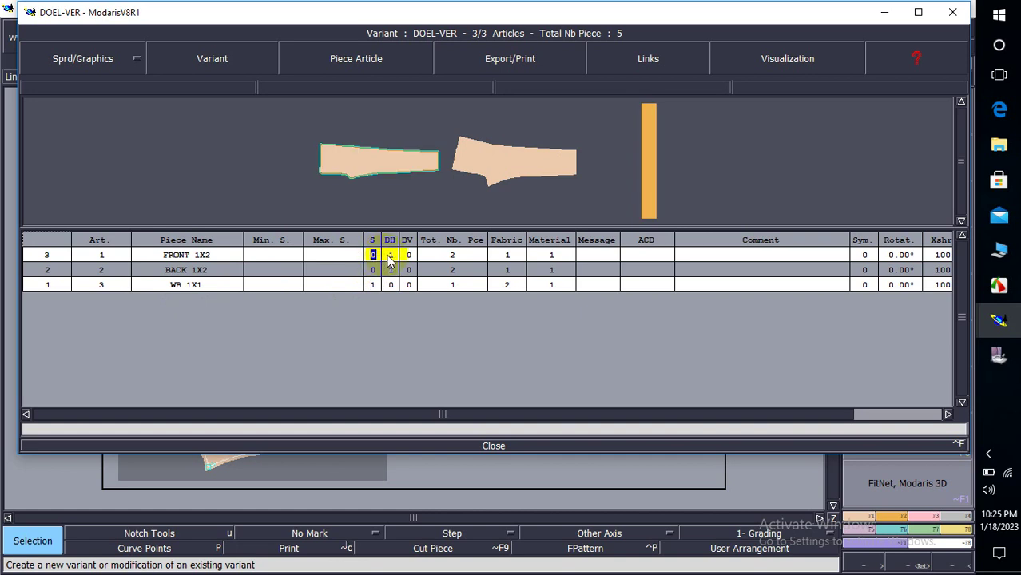
pyautogui.click(391, 256)
pyautogui.click(377, 256)
pyautogui.click(389, 259)
pyautogui.click(391, 270)
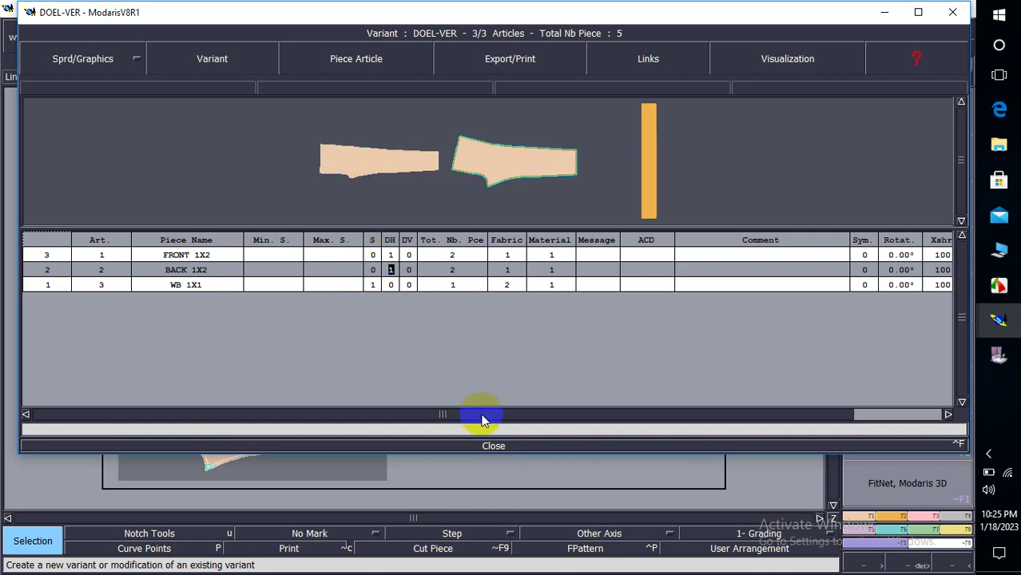
# Examine the Xshr and Yshr shrinkage values of all three pieces, then close the variant table.
pyautogui.moveTo(403, 417); pyautogui.dragTo(521, 417)
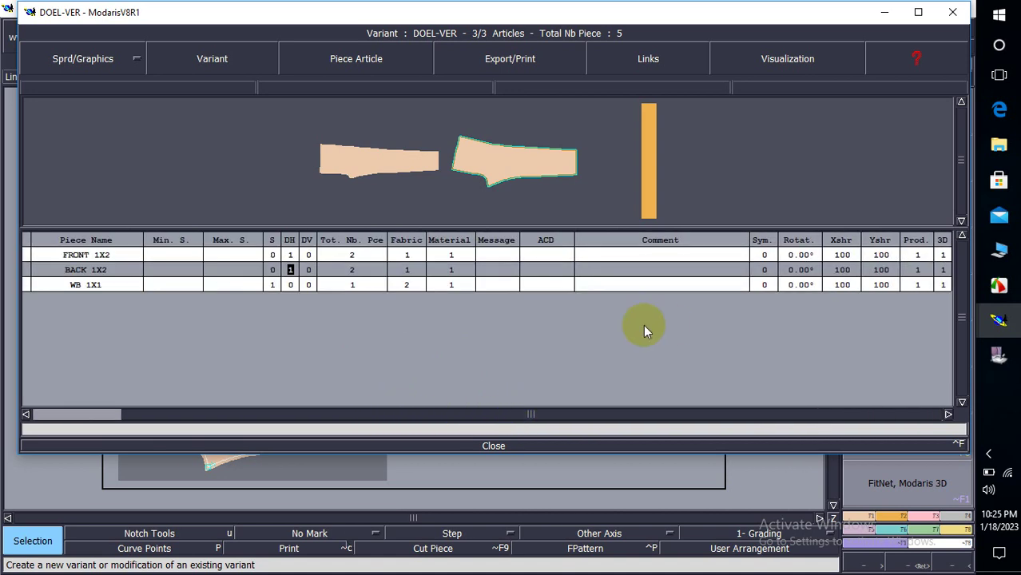
pyautogui.click(846, 256)
pyautogui.keyDown('shift'); pyautogui.click(854, 289); pyautogui.keyUp('shift')
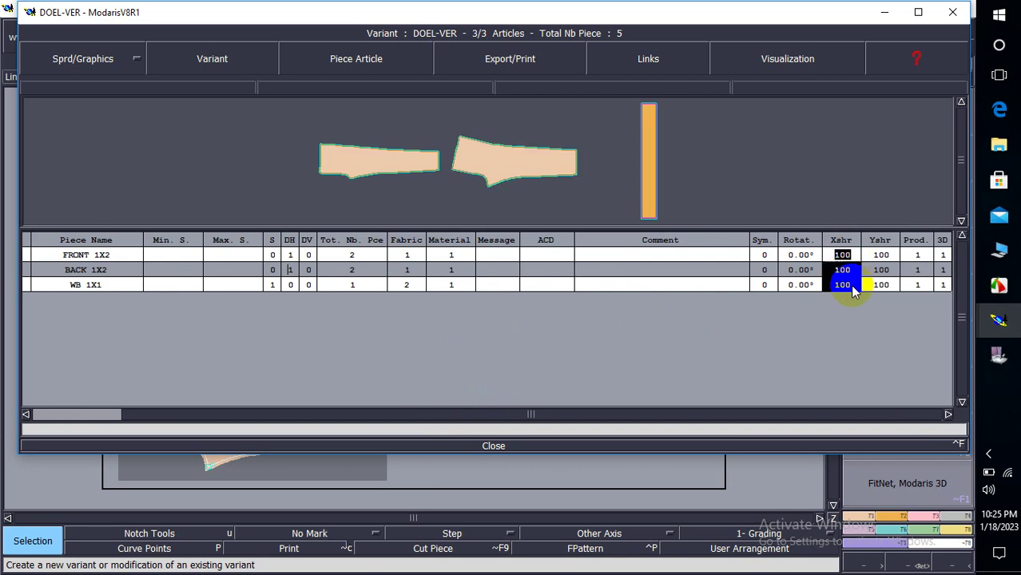
pyautogui.press('Tab')
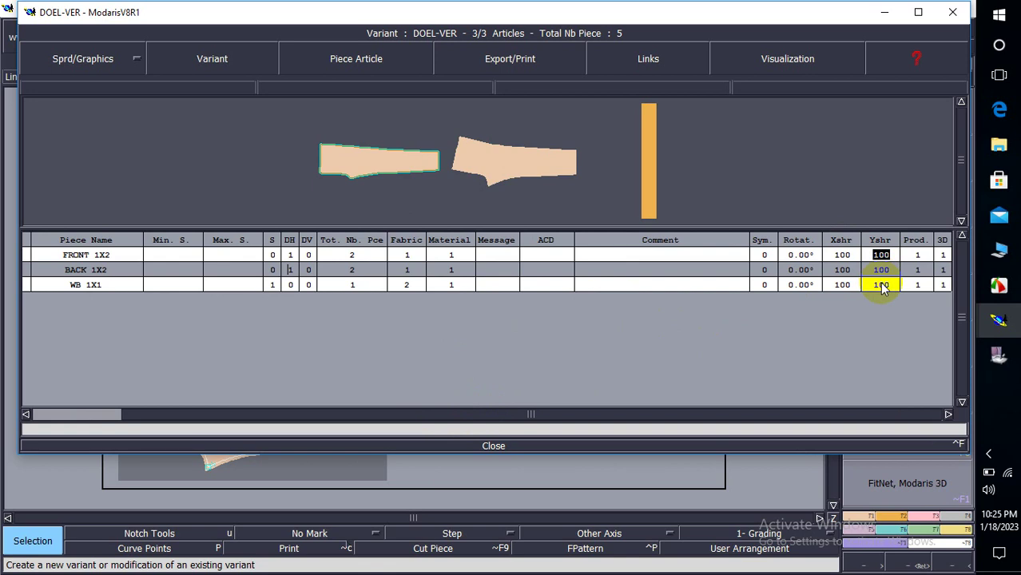
pyautogui.keyDown('shift'); pyautogui.click(883, 289); pyautogui.keyUp('shift')
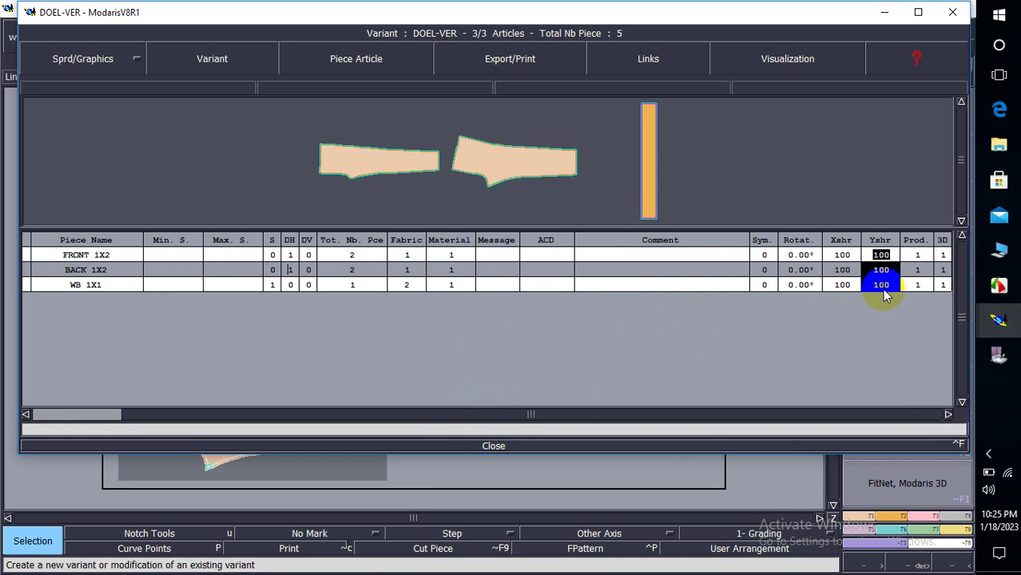
pyautogui.moveTo(761, 415); pyautogui.dragTo(615, 435)
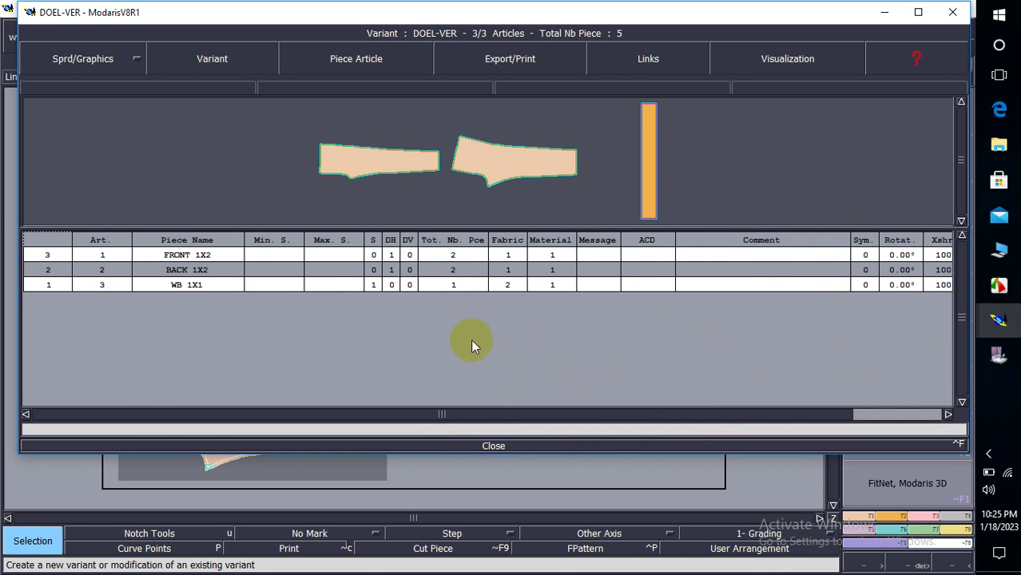
pyautogui.click(523, 445)
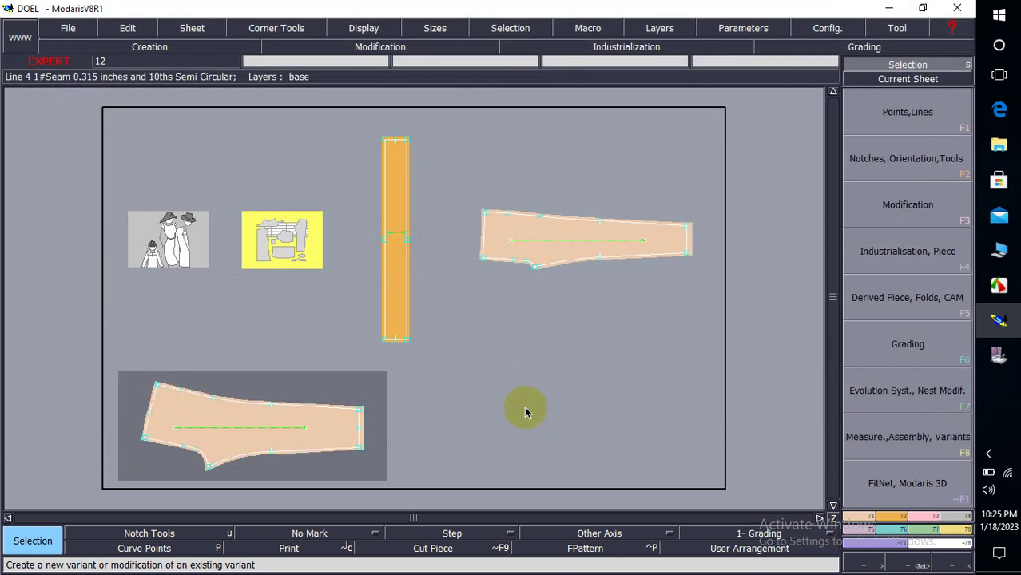
# Minimize the model window and switch to MarkerManager.
pyautogui.click(888, 8)
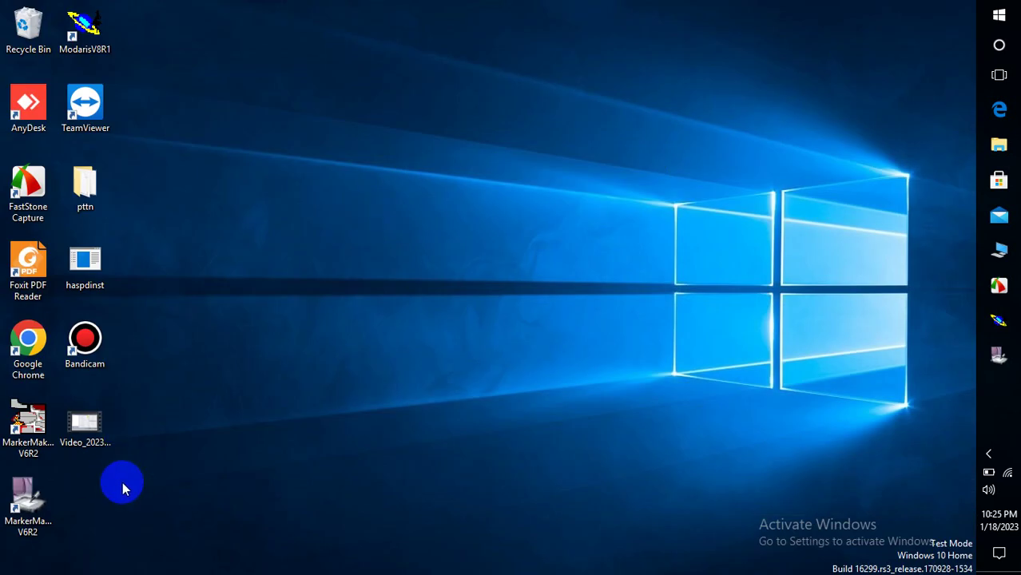
pyautogui.click(32, 505)
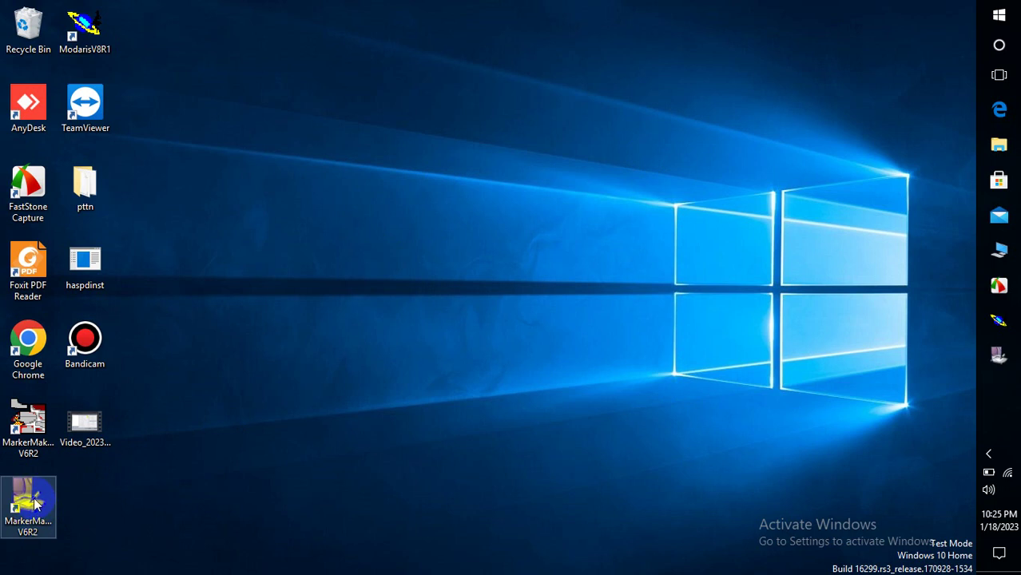
pyautogui.click(34, 502)
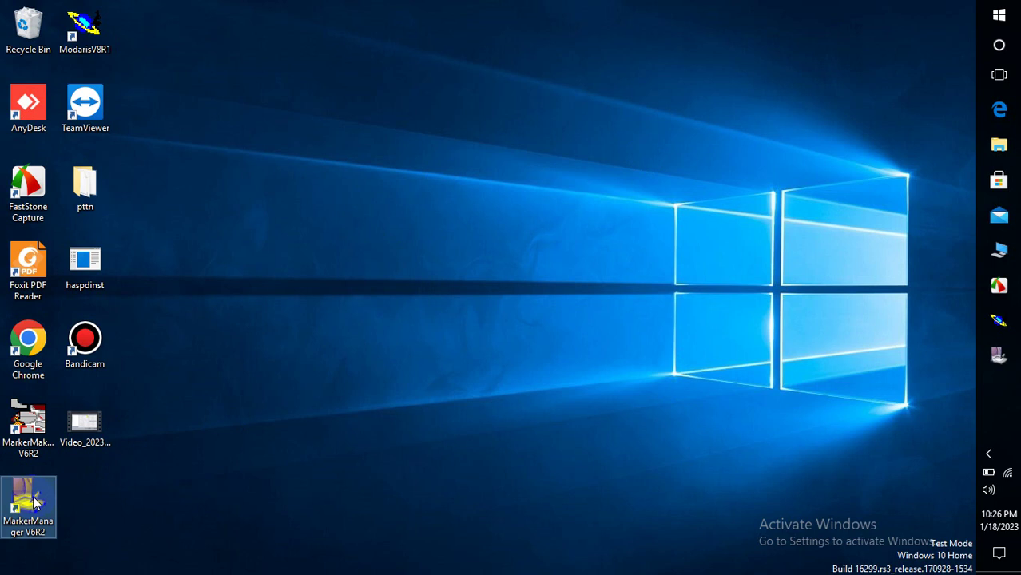
pyautogui.click(28, 425)
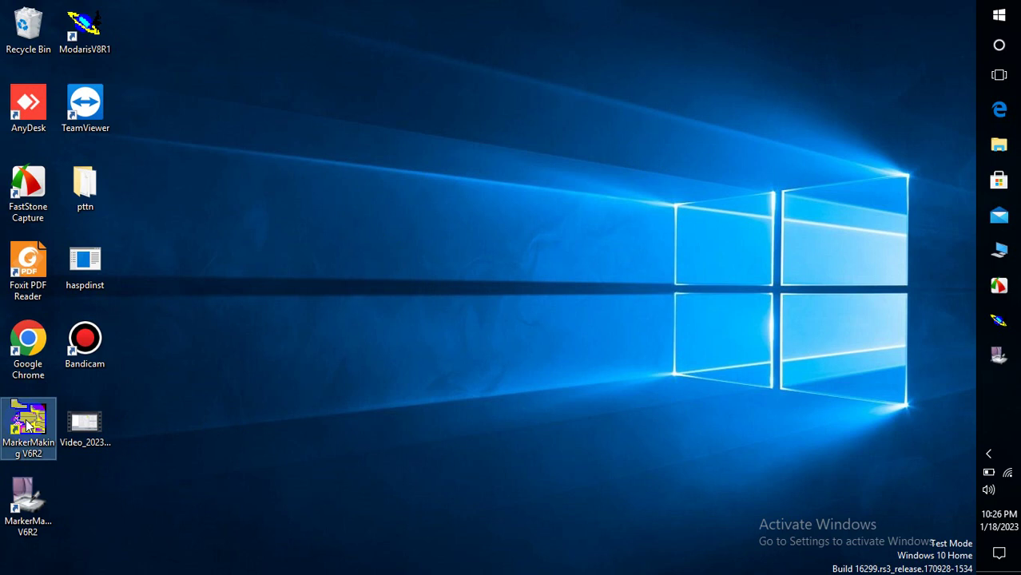
pyautogui.moveTo(28, 424); pyautogui.dragTo(64, 547)
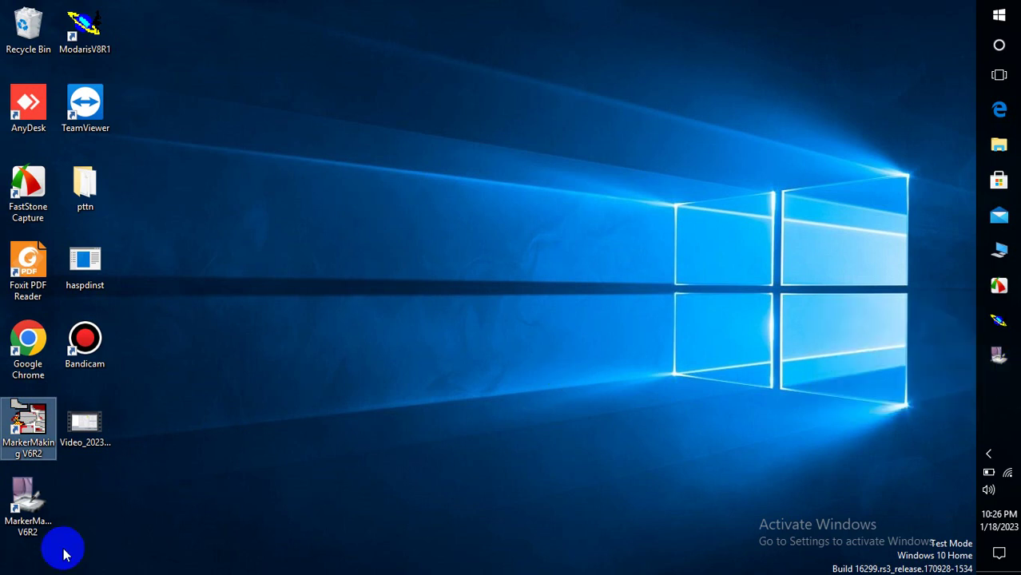
pyautogui.click(999, 357)
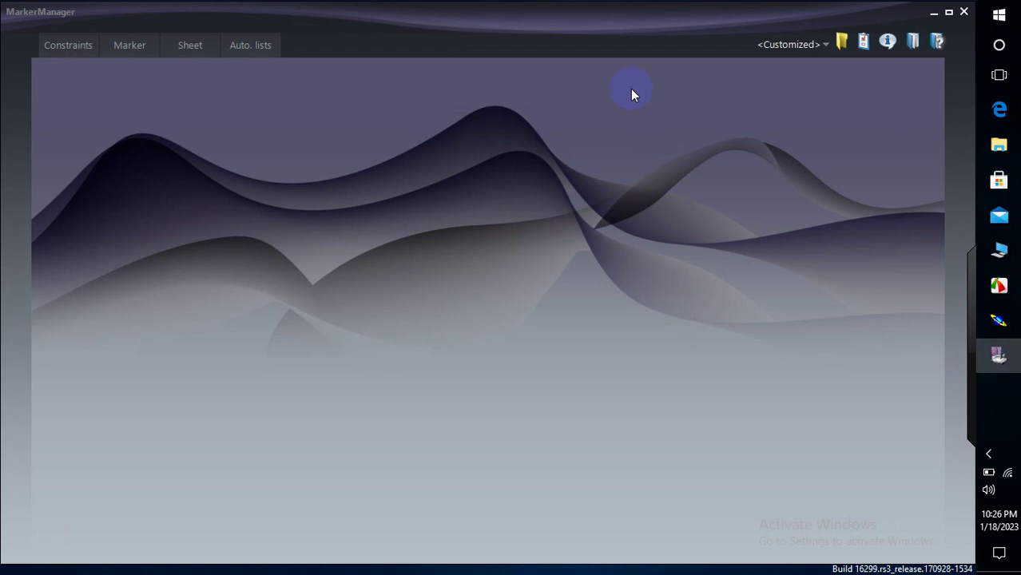
# Set the access paths to use the same folder, D:\TEST, for all data, and apply them.
pyautogui.click(841, 44)
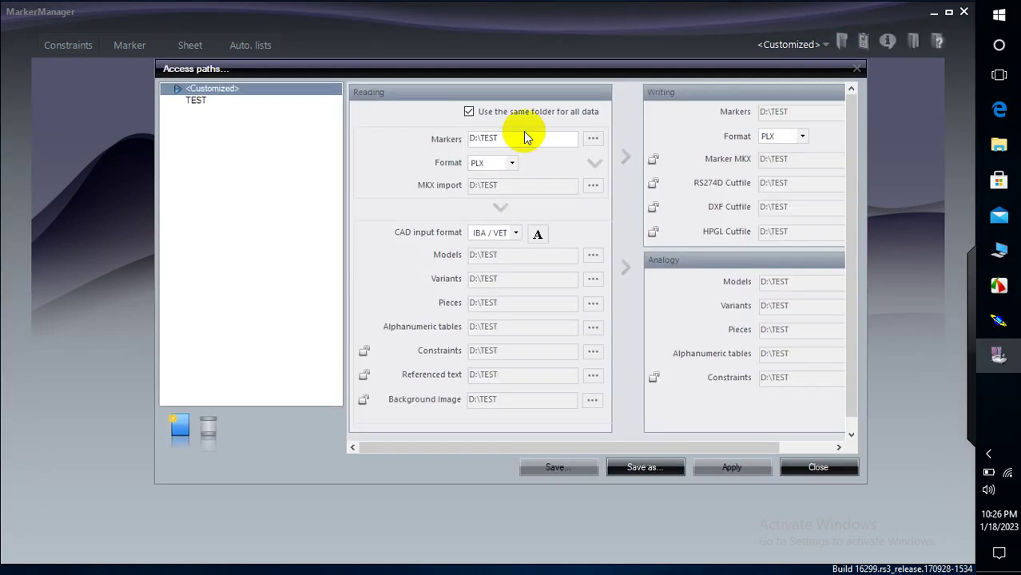
pyautogui.click(470, 112)
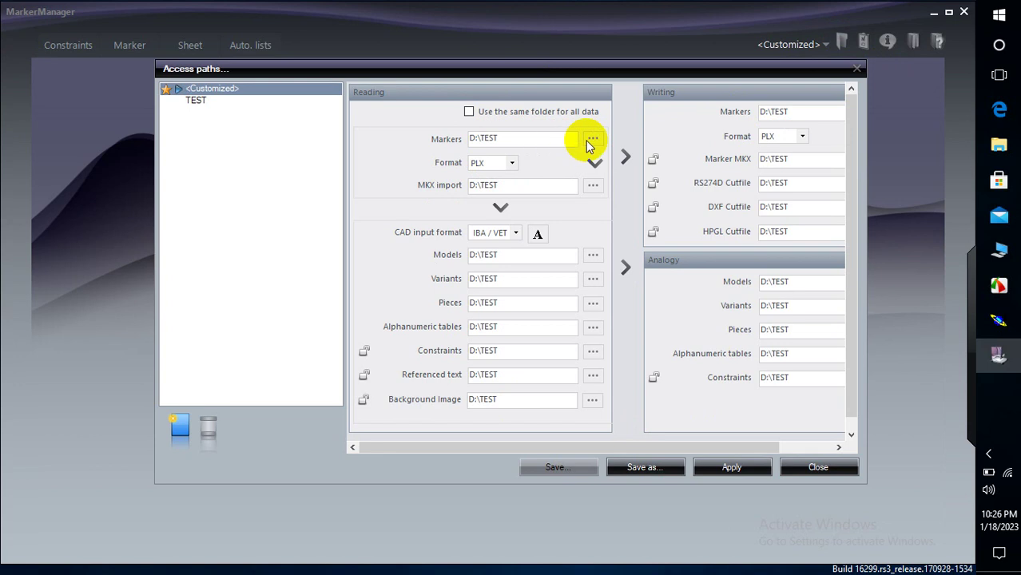
pyautogui.click(469, 113)
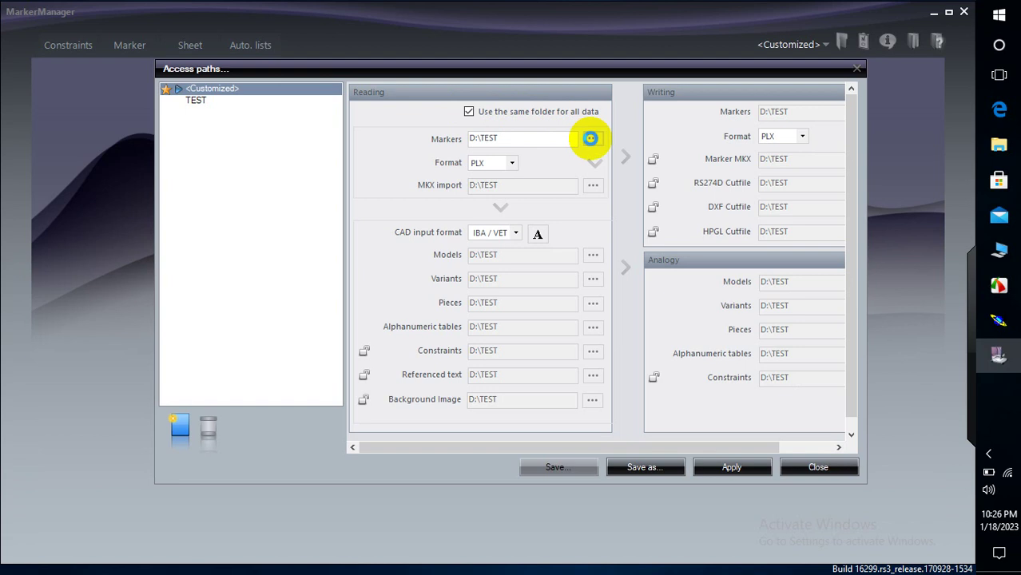
pyautogui.click(593, 139)
pyautogui.moveTo(547, 178); pyautogui.dragTo(523, 134)
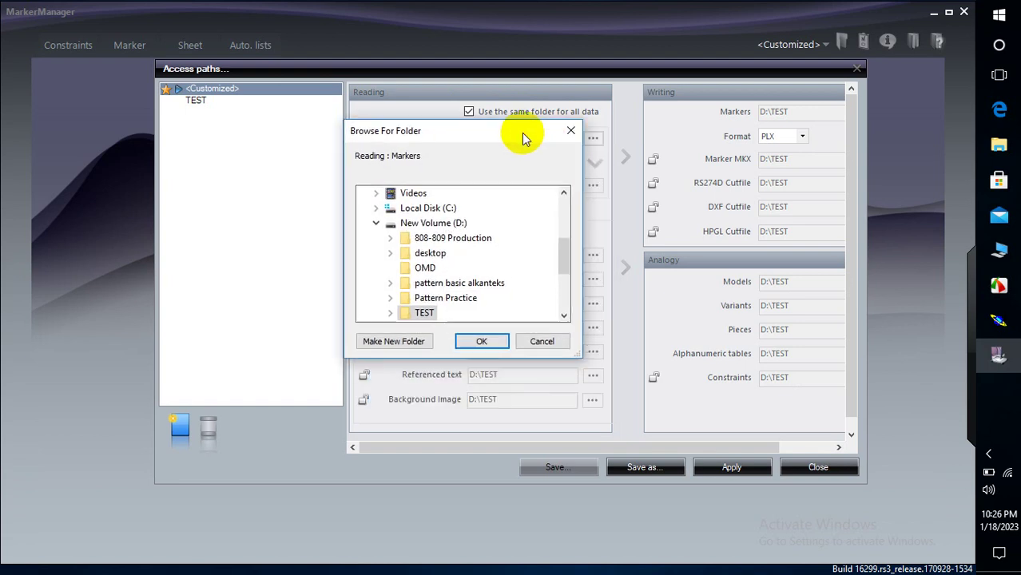
pyautogui.click(425, 312)
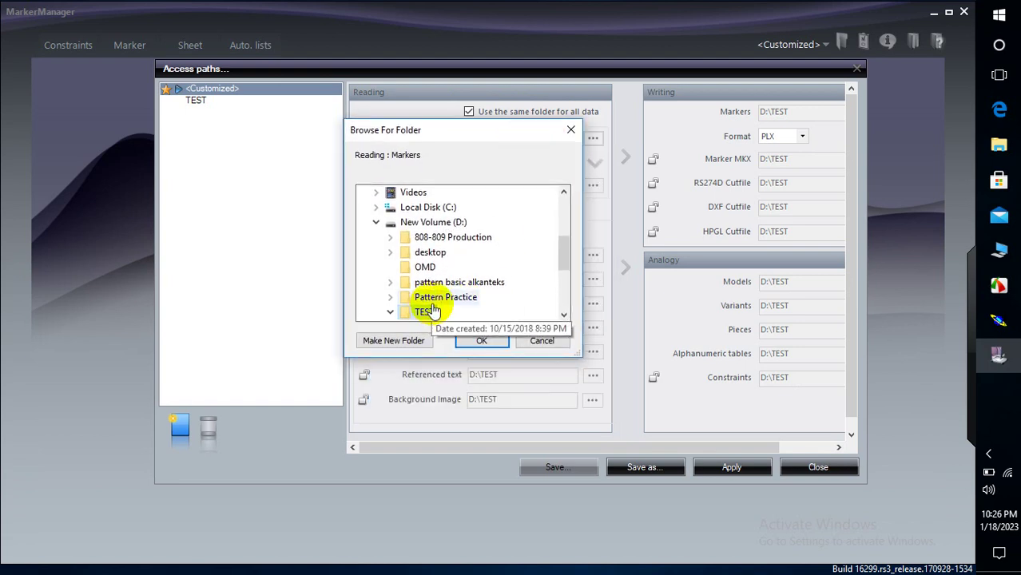
pyautogui.moveTo(563, 244); pyautogui.dragTo(565, 251)
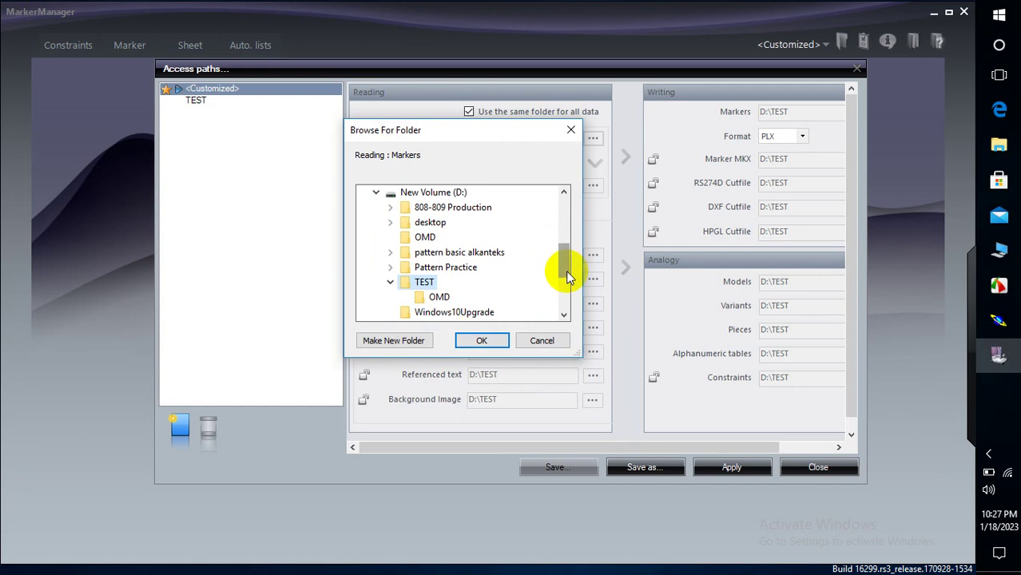
pyautogui.moveTo(565, 271)
pyautogui.mouseDown()
pyautogui.moveTo(565, 261)
pyautogui.moveTo(564, 291)
pyautogui.mouseUp()
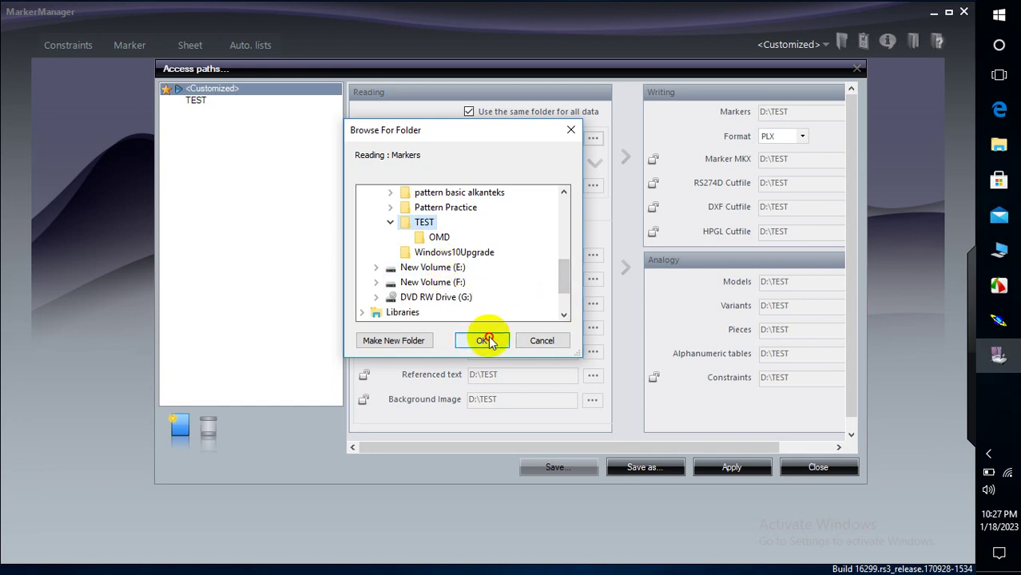
pyautogui.click(484, 340)
pyautogui.click(732, 469)
pyautogui.click(744, 469)
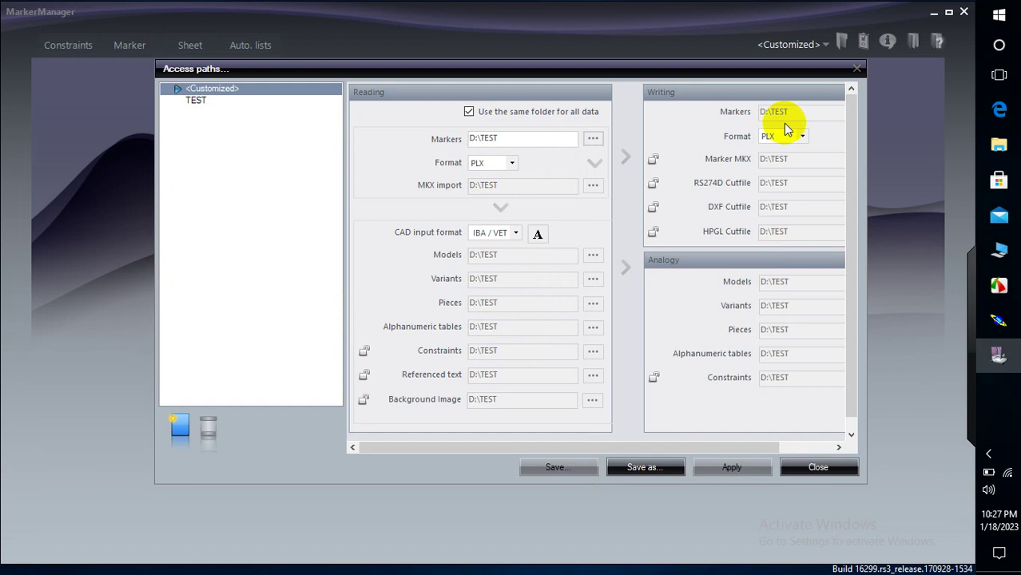
pyautogui.click(805, 472)
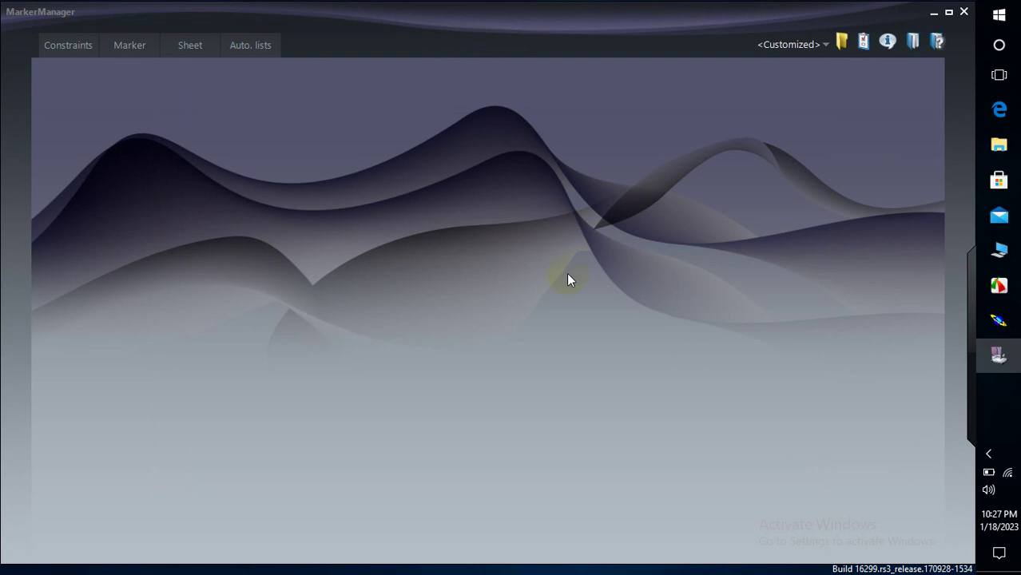
# Open the marker's variant selection, filter the models for "doel", and select the DOEL-VER variant under DOEL.mdl.
pyautogui.click(121, 47)
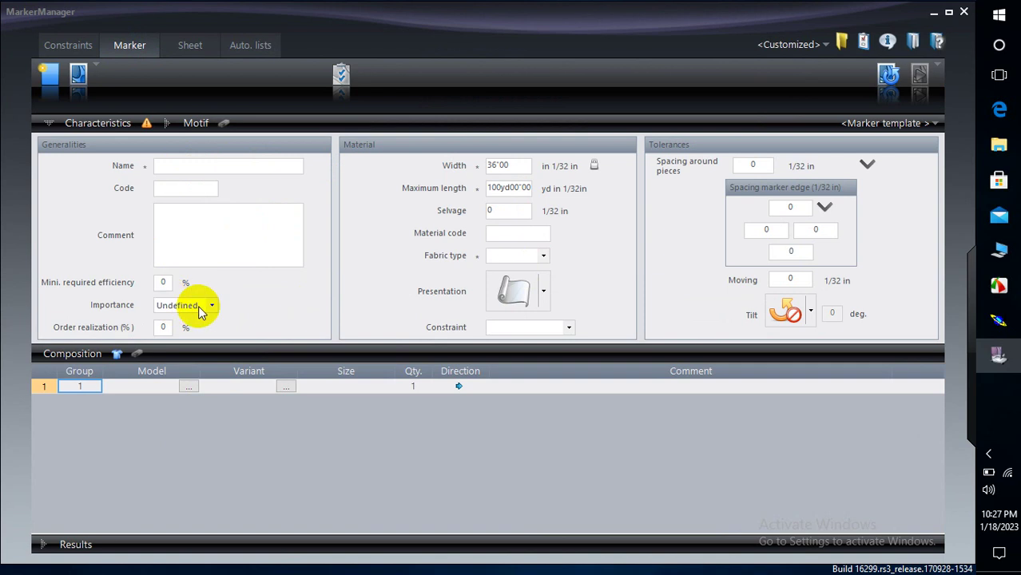
pyautogui.click(116, 357)
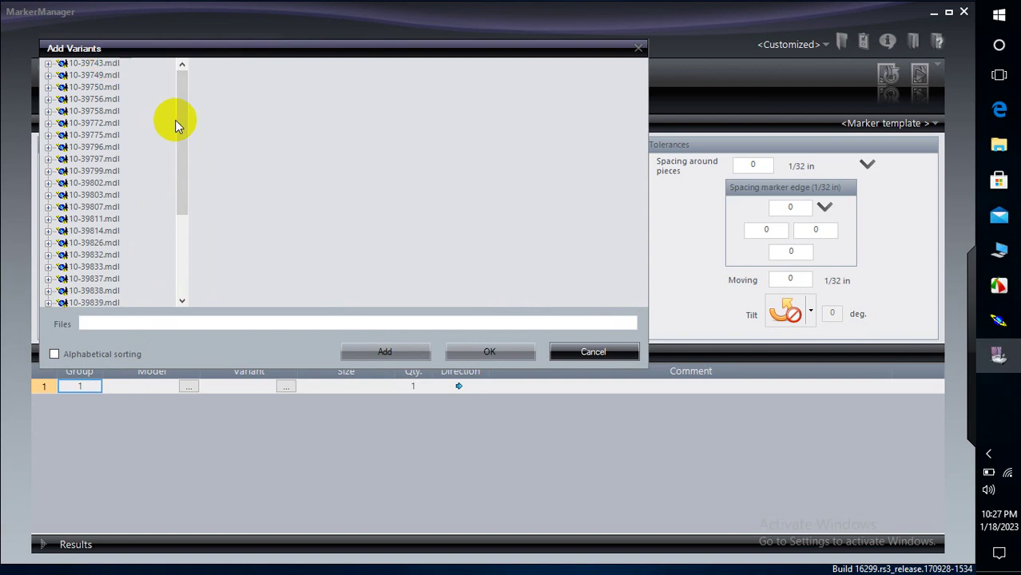
pyautogui.click(180, 151)
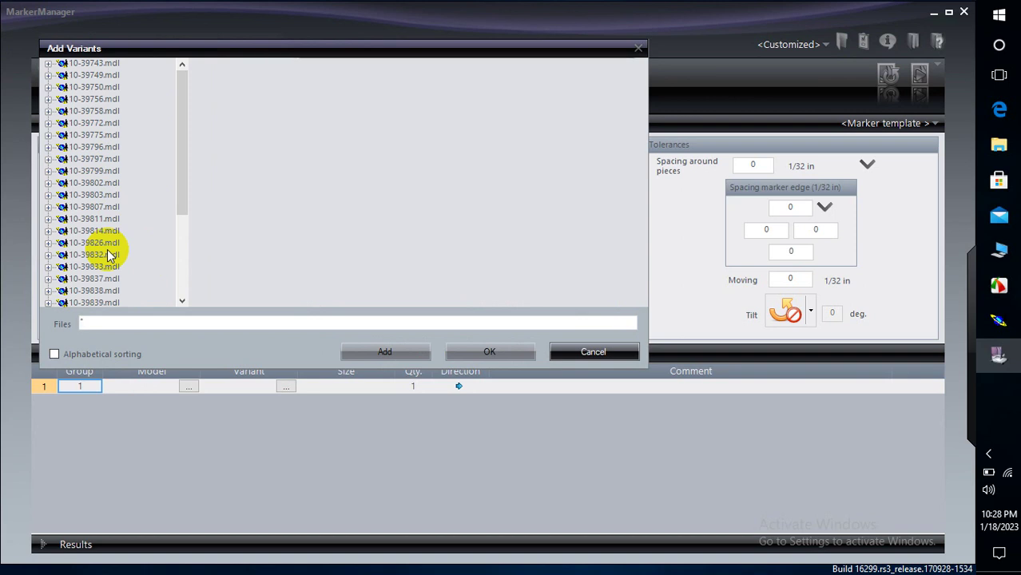
pyautogui.write('doel')
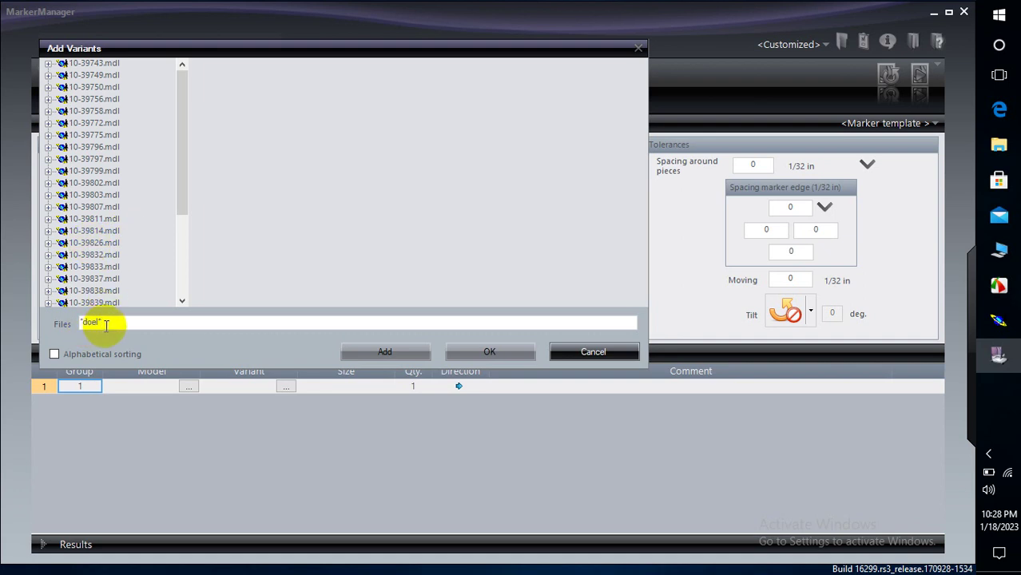
pyautogui.press('Return')
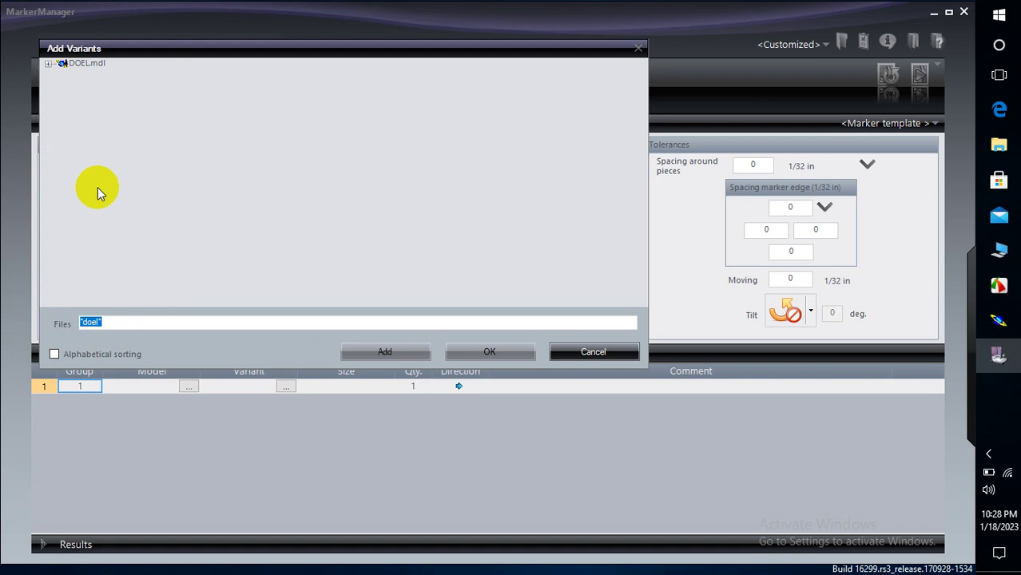
pyautogui.click(50, 65)
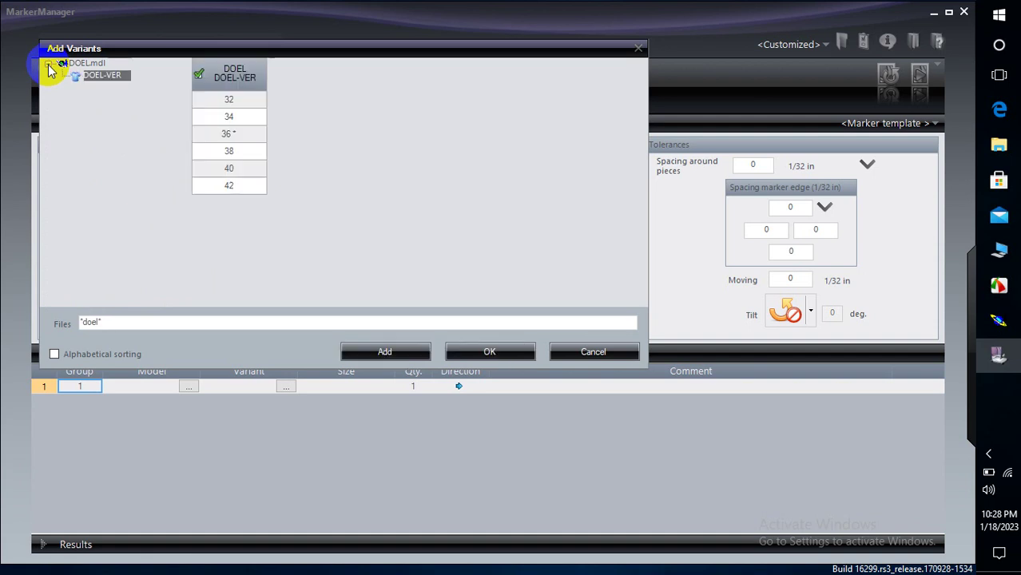
pyautogui.click(96, 75)
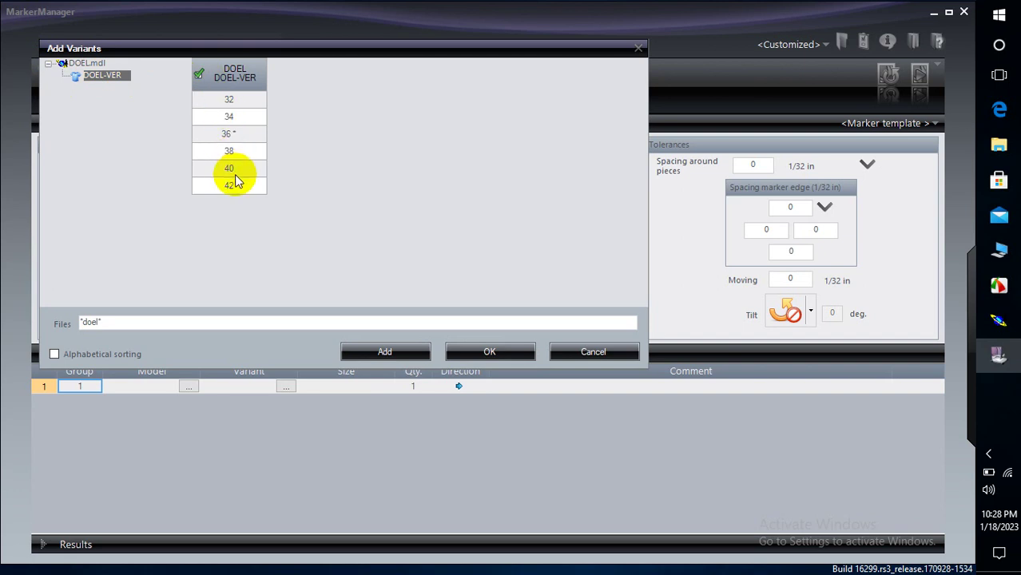
pyautogui.click(199, 76)
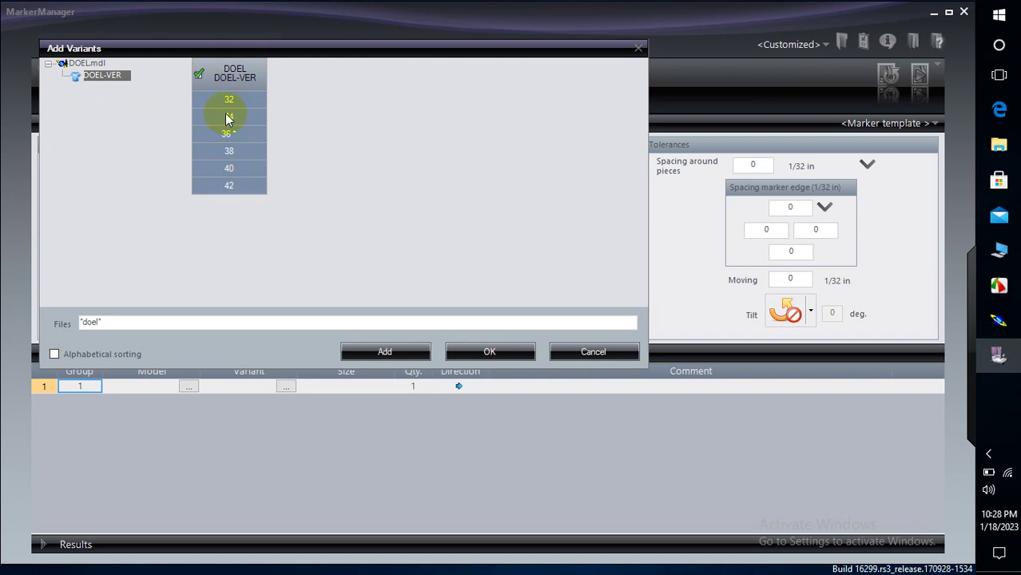
pyautogui.click(200, 76)
pyautogui.click(199, 75)
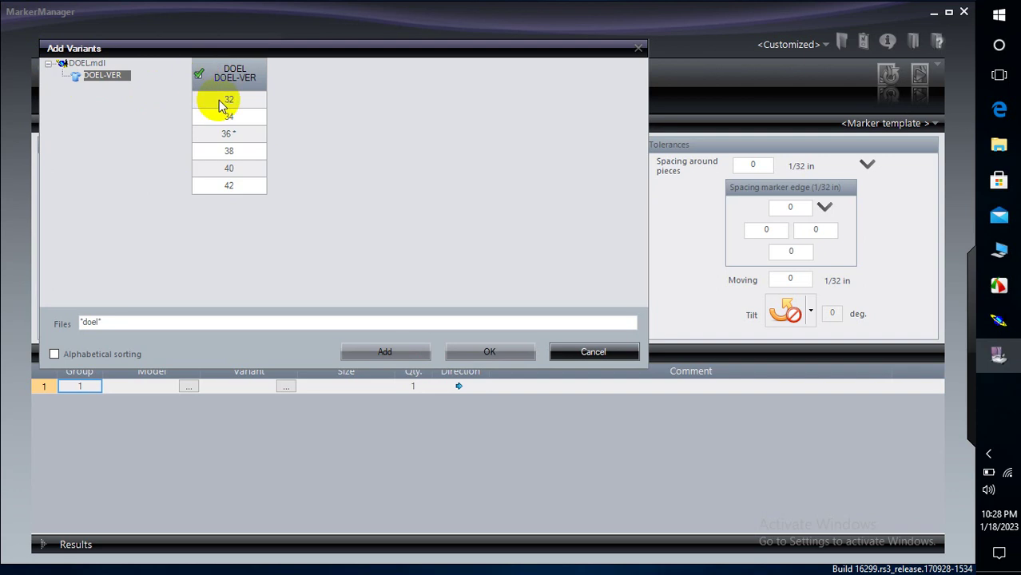
pyautogui.click(223, 106)
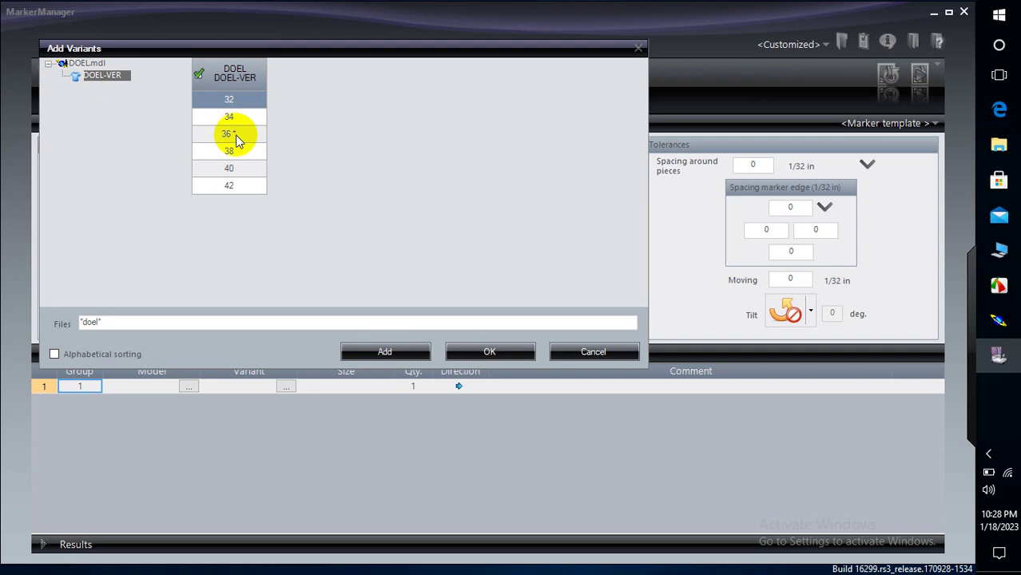
pyautogui.keyDown('ctrl'); pyautogui.click(229, 134); pyautogui.keyUp('ctrl')
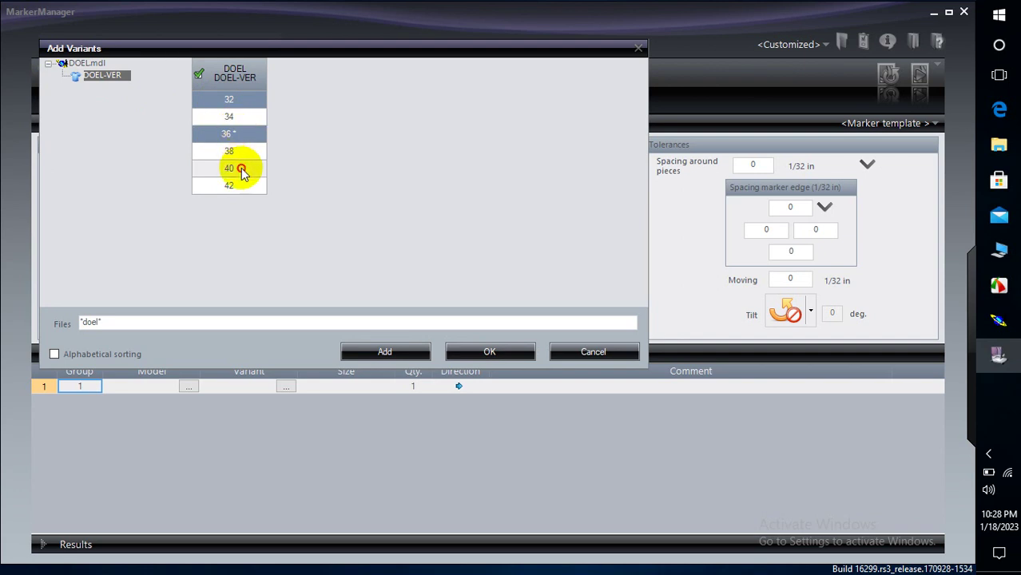
pyautogui.keyDown('ctrl'); pyautogui.click(242, 170); pyautogui.keyUp('ctrl')
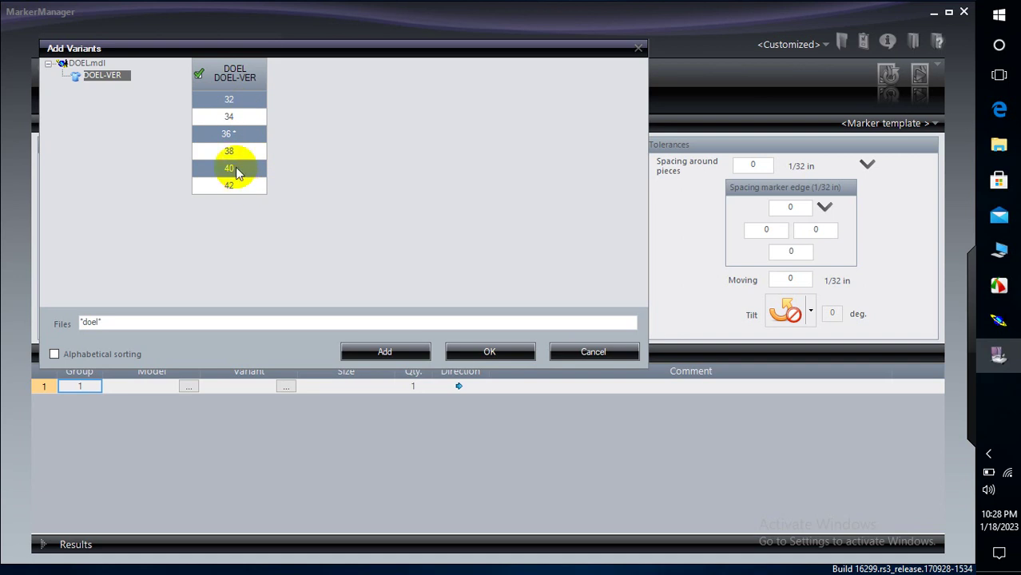
pyautogui.moveTo(237, 172); pyautogui.dragTo(236, 110)
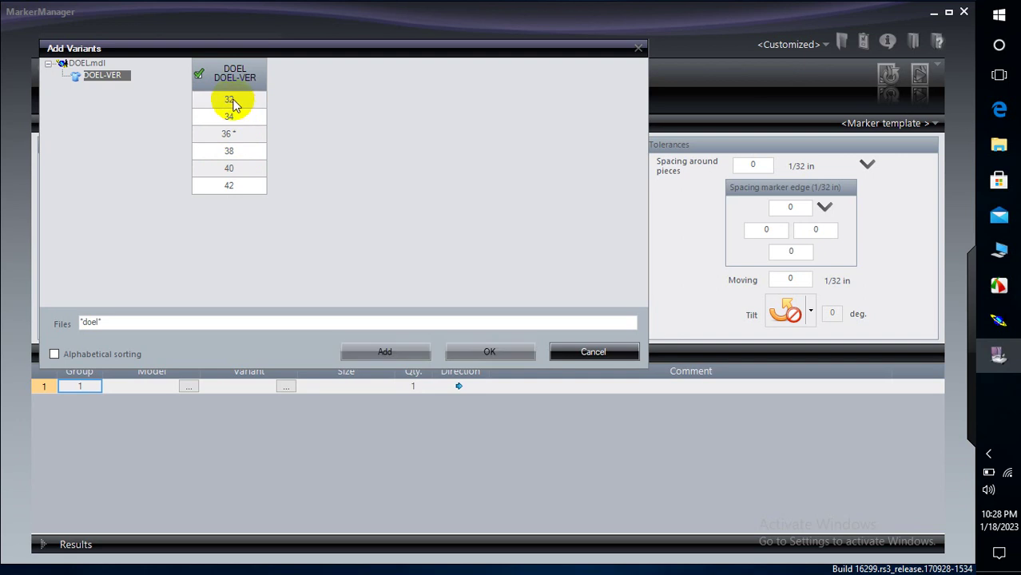
# Add all DOEL-VER sizes from 32 to 42 to the marker composition, and begin the marker name with DOEL-.
pyautogui.click(199, 75)
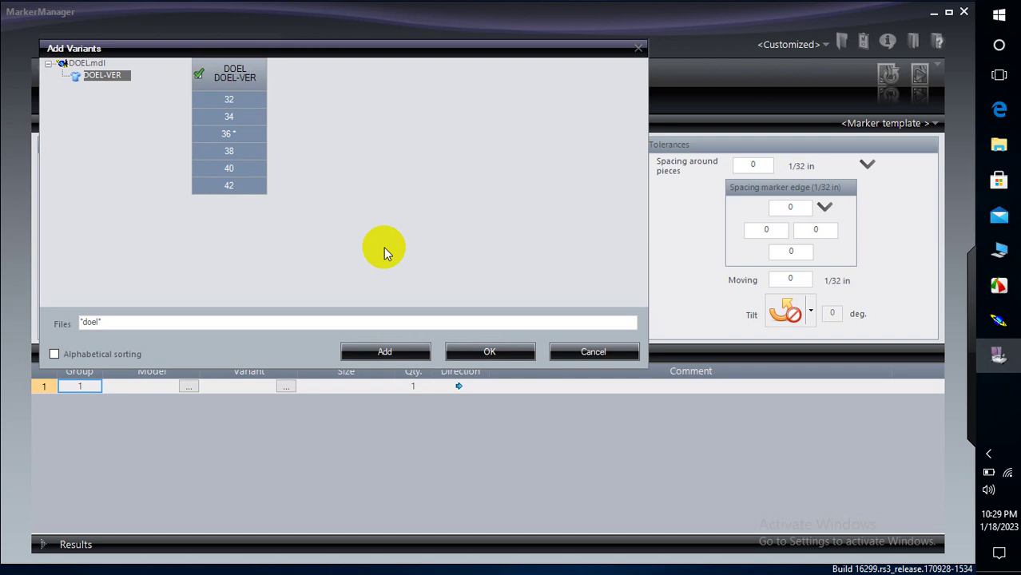
pyautogui.click(490, 349)
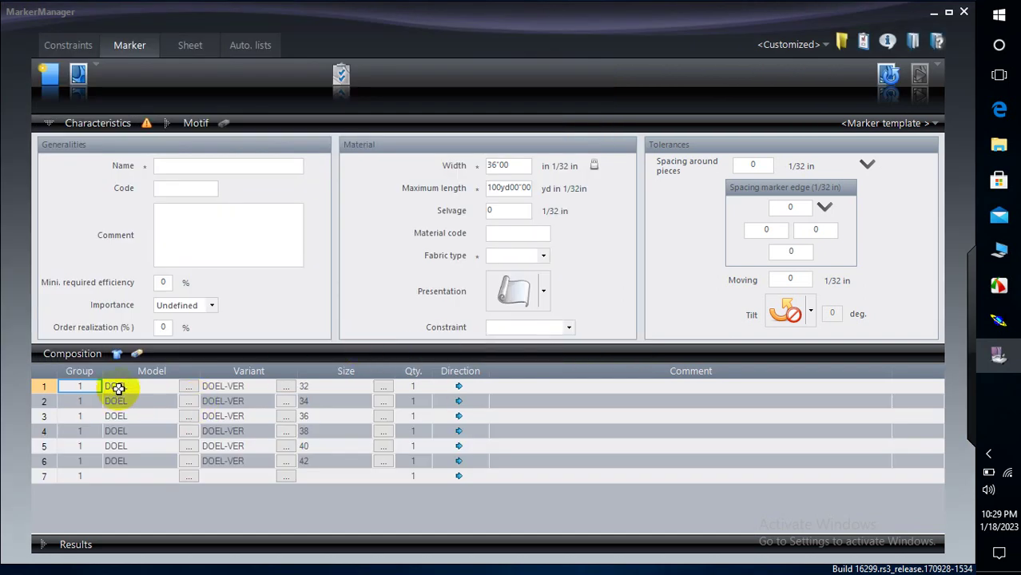
pyautogui.click(192, 166)
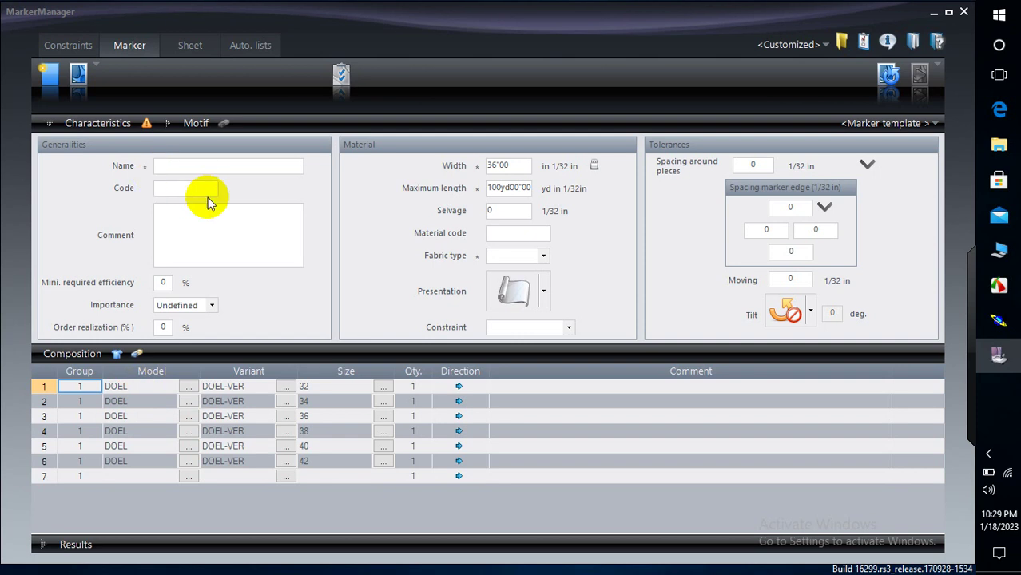
pyautogui.write('DOEL-')
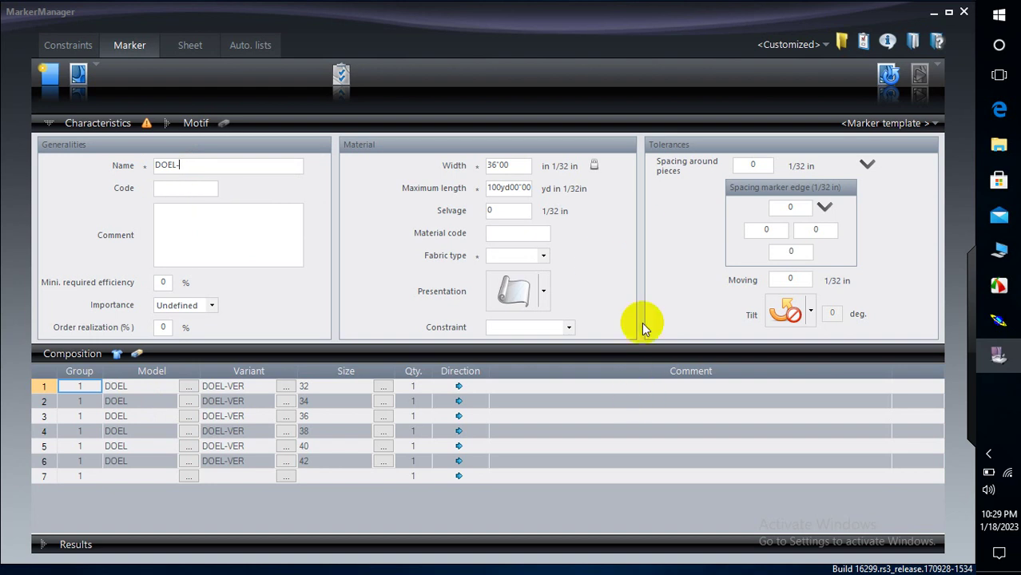
# Switch to Modaris, open the DOEL-VER variant, examine the fabric codes of the front, back and waistband pieces, and close it.
pyautogui.click(998, 319)
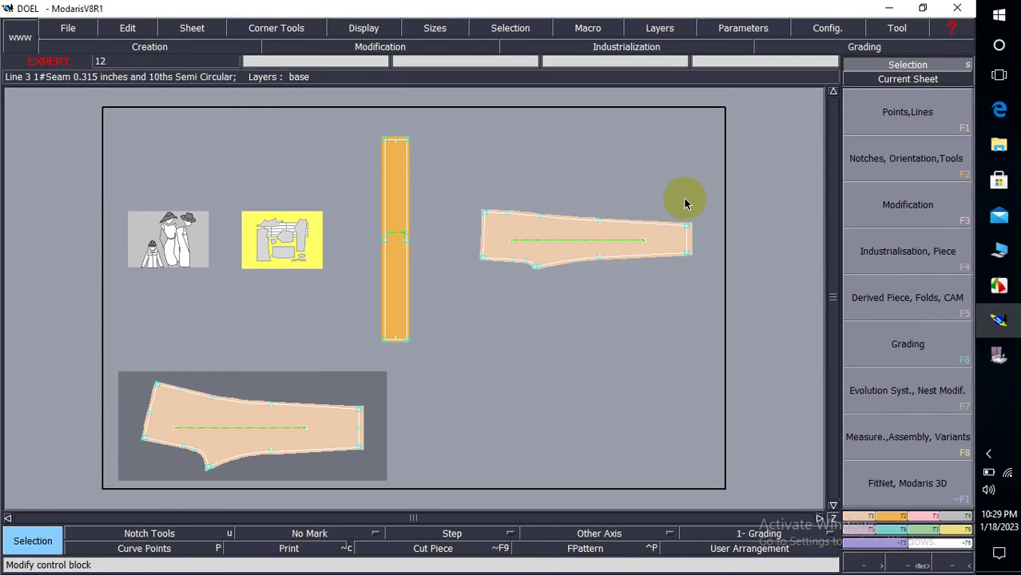
pyautogui.doubleClick(290, 239)
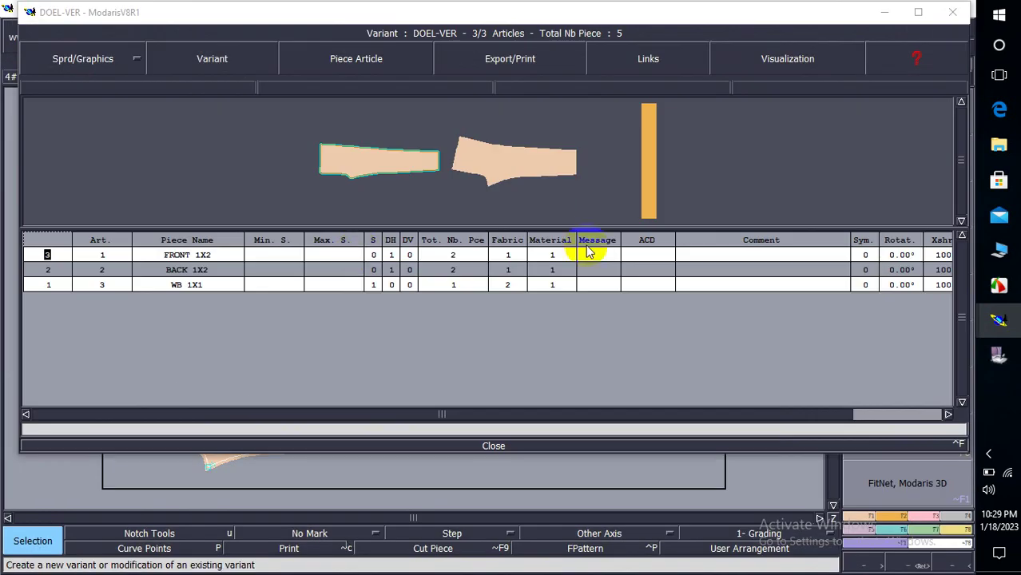
pyautogui.click(513, 257)
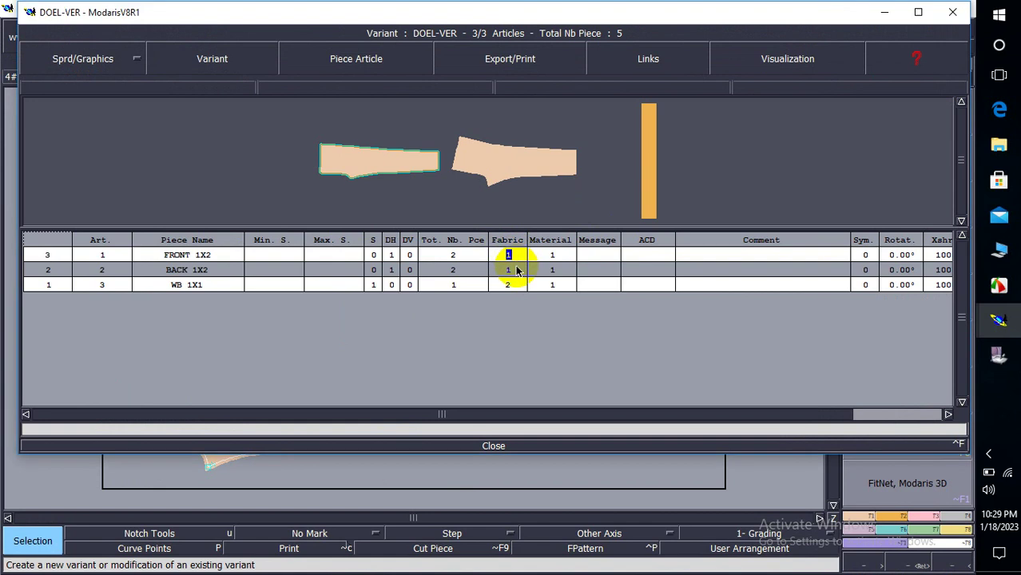
pyautogui.click(516, 271)
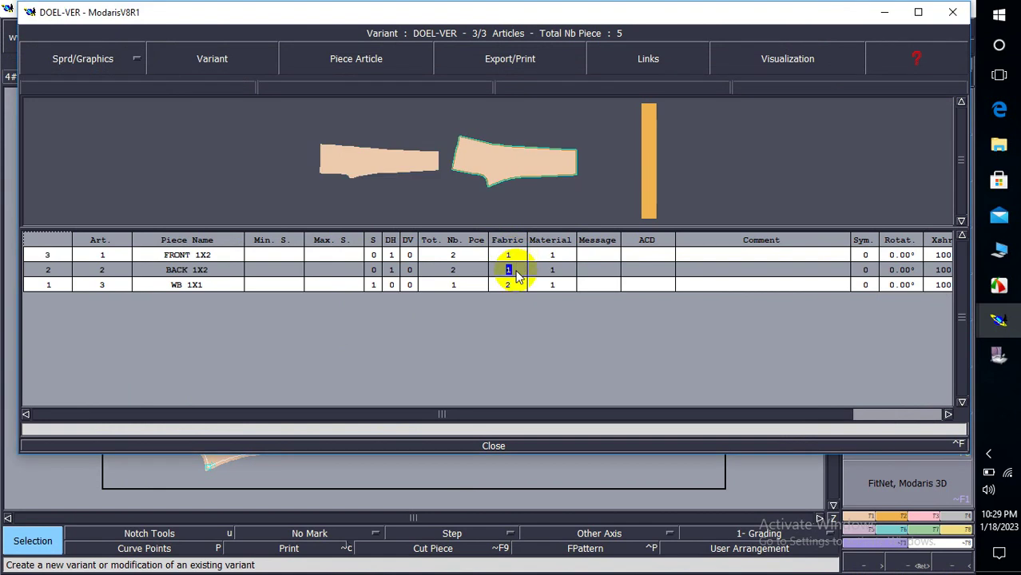
pyautogui.click(518, 286)
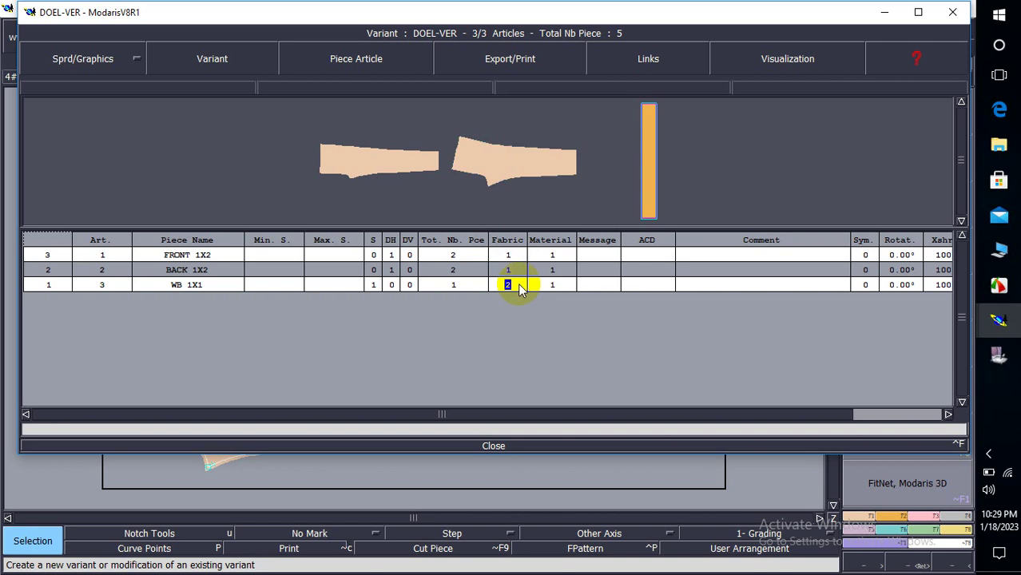
pyautogui.click(651, 194)
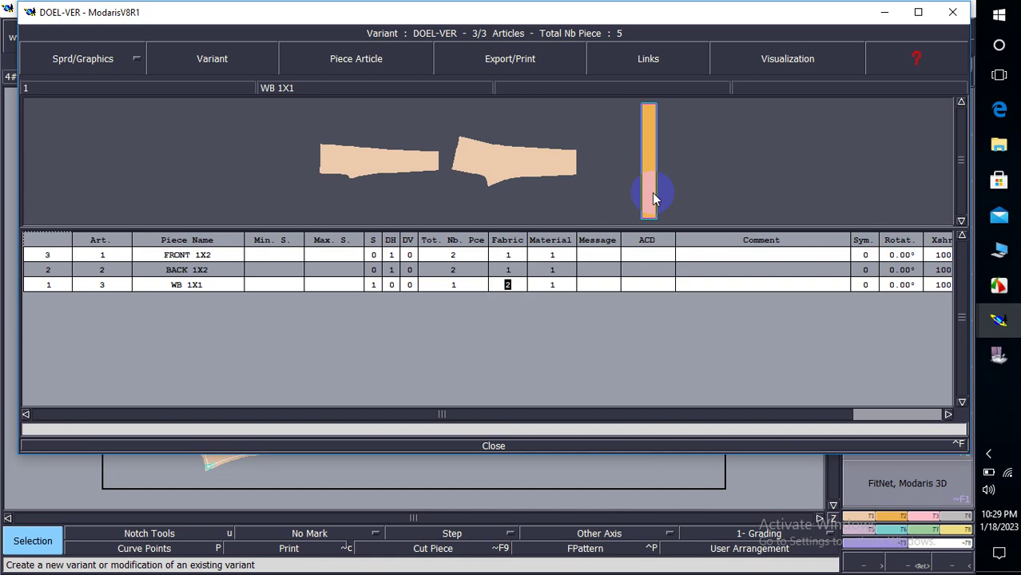
pyautogui.click(585, 446)
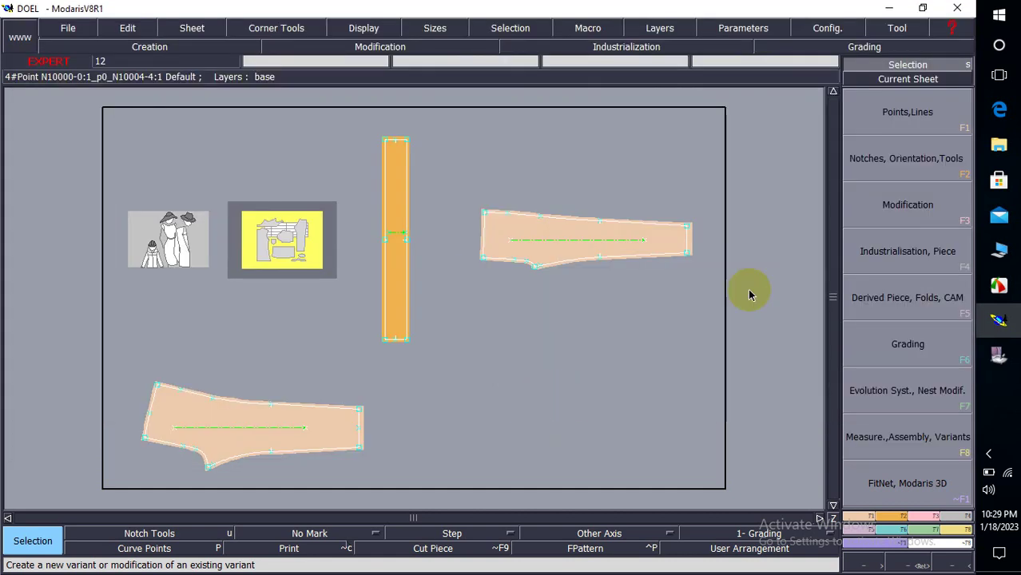
# Return to MarkerManager and complete the marker name as DOEL-SHELL.
pyautogui.click(999, 356)
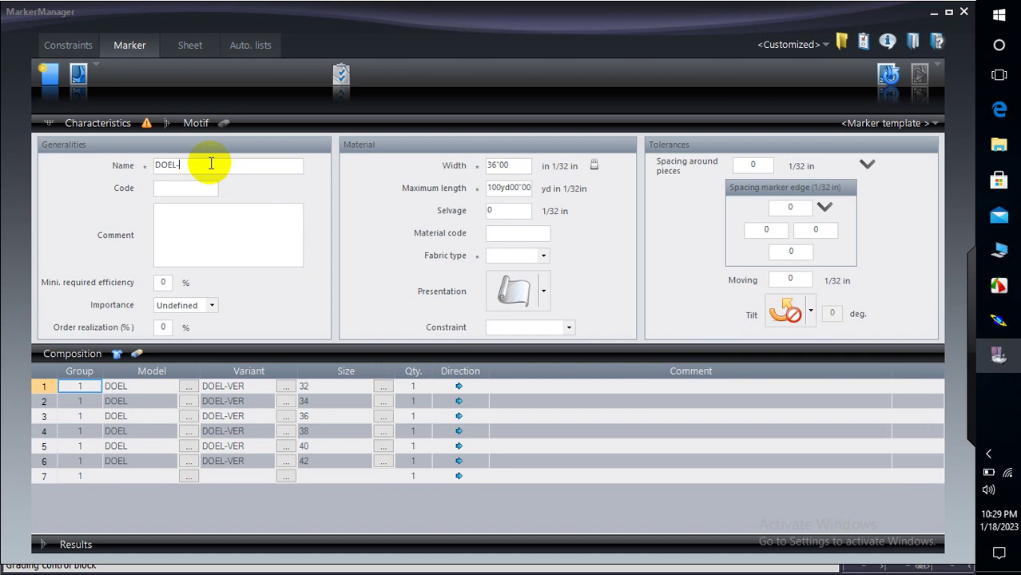
pyautogui.click(211, 163)
pyautogui.write('SHELL')
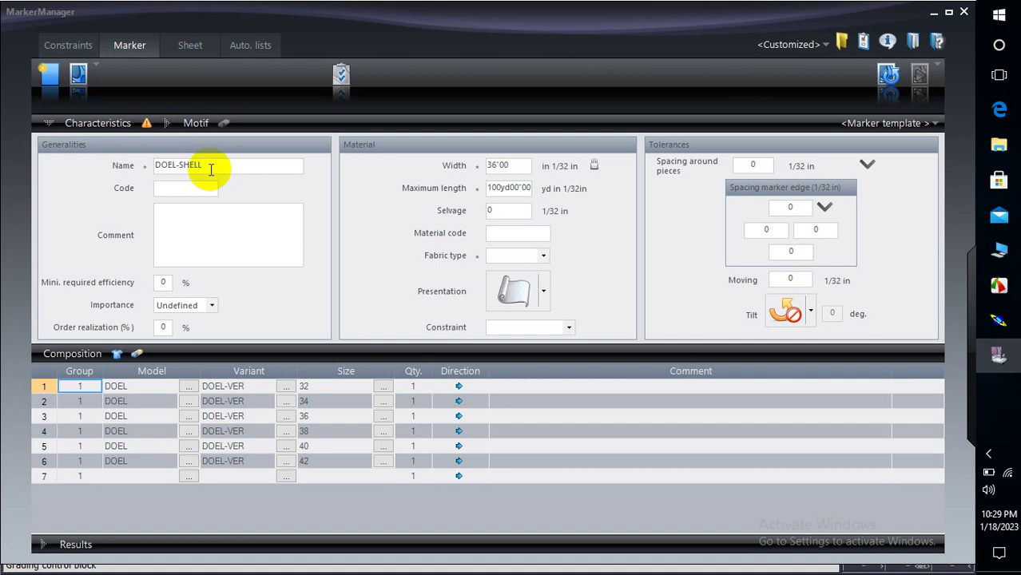
# Enter the size ratio "RATIO=32/1 34/1 36/2 38/2 40/1 42/1=8PCS" as the marker's comment.
pyautogui.click(194, 213)
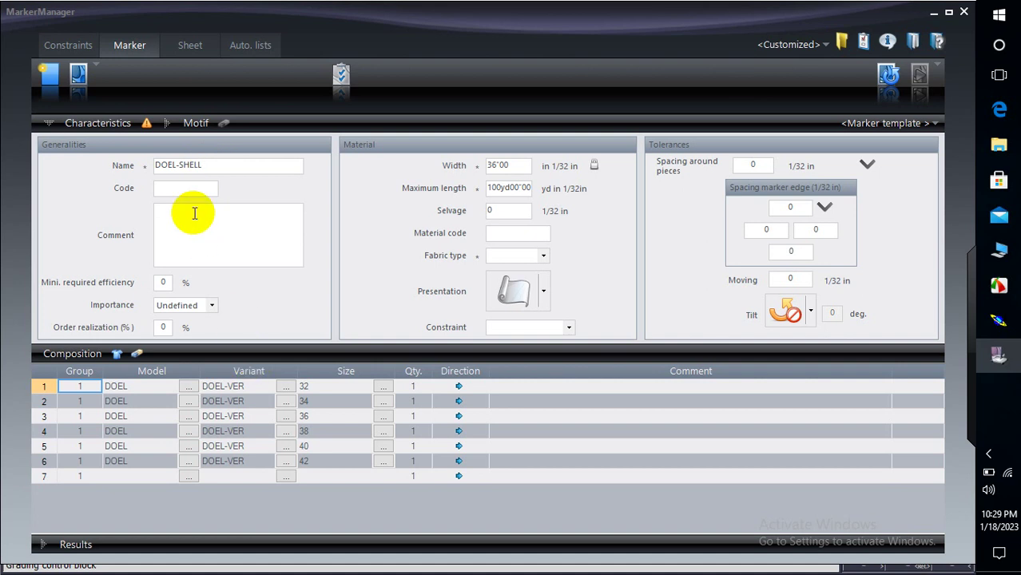
pyautogui.write('RATIO')
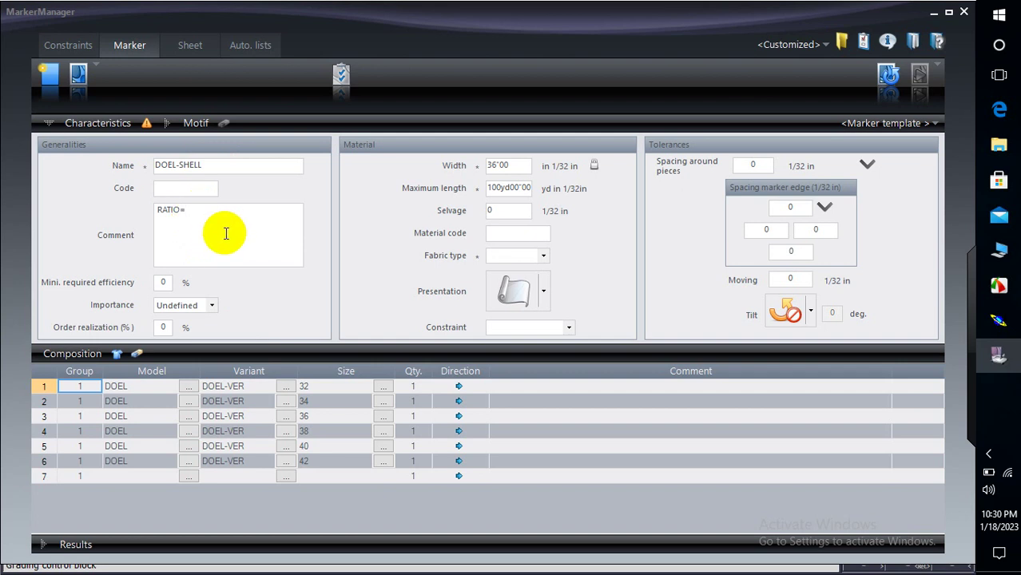
pyautogui.write('=32/')
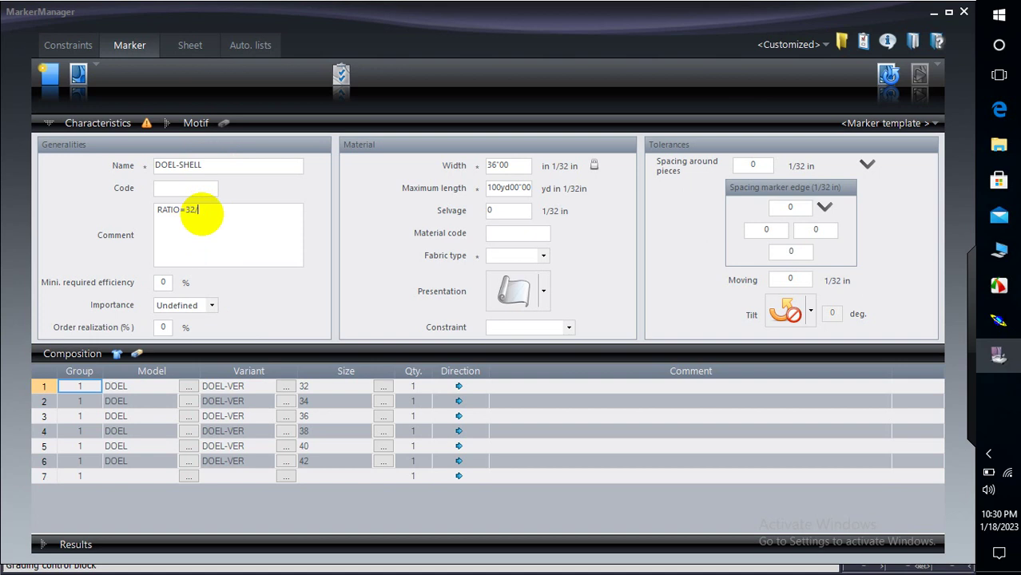
pyautogui.write('1')
pyautogui.write('-34/')
pyautogui.write('1')
pyautogui.write(' 36/2')
pyautogui.write(' 38/')
pyautogui.write('2')
pyautogui.write(' 40/1')
pyautogui.write(' 42/')
pyautogui.write('1')
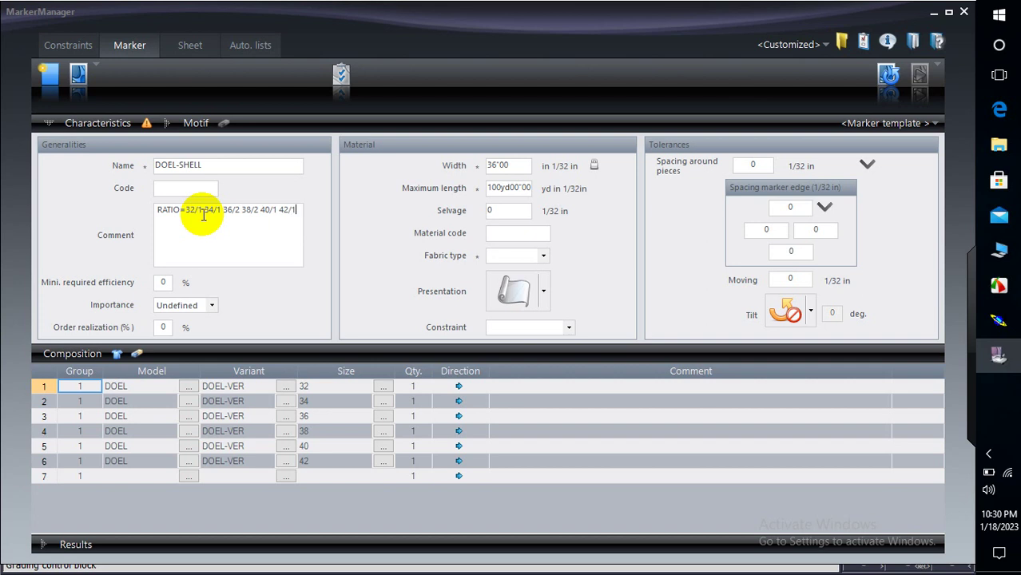
pyautogui.write('=')
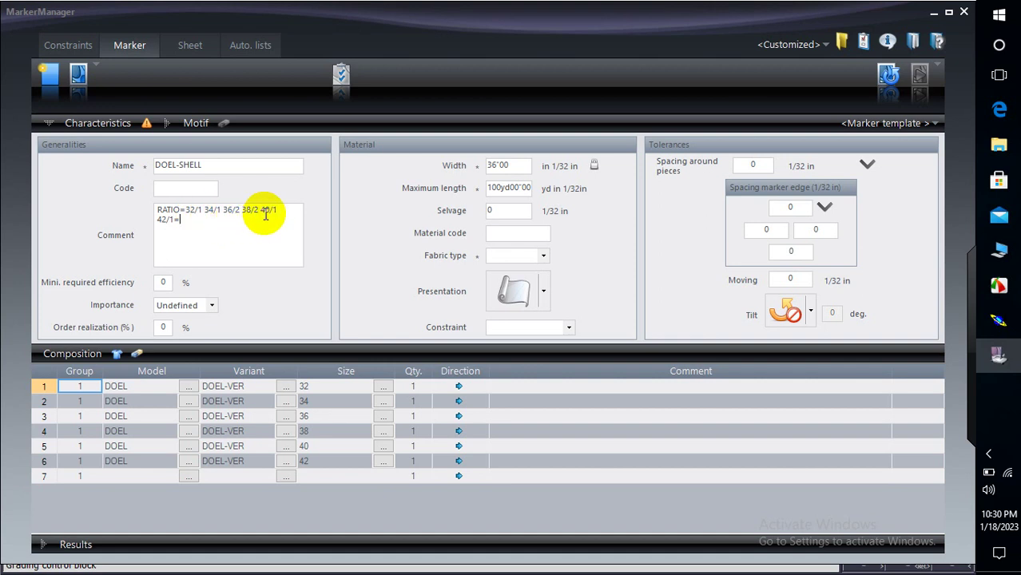
pyautogui.write('8')
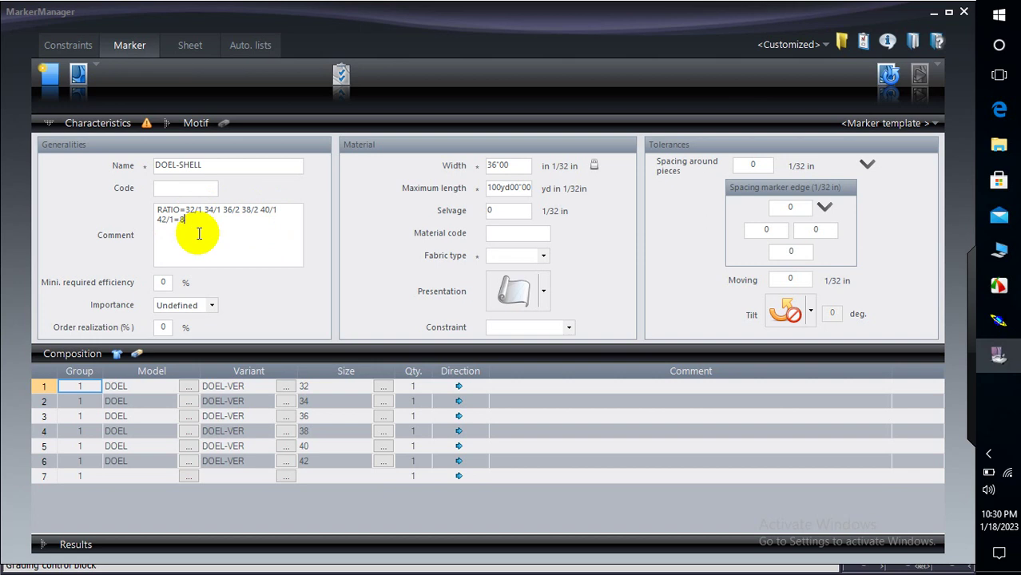
pyautogui.write('0pcS')
pyautogui.press('BackSpace')
pyautogui.press('BackSpace')
pyautogui.press('BackSpace')
pyautogui.write('PCS')
# Set the marker's importance to High and its material width to 56 inches.
pyautogui.click(212, 306)
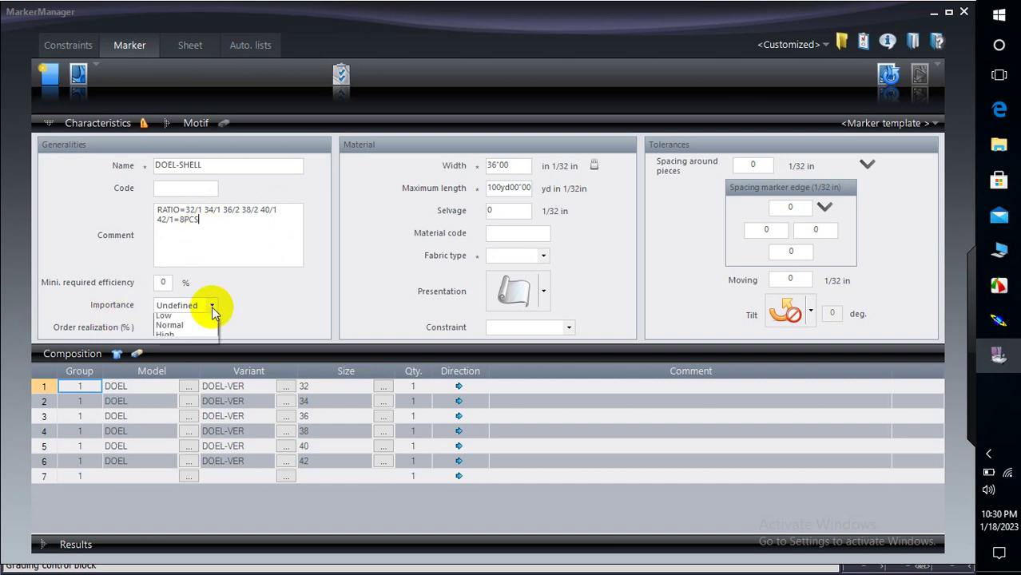
pyautogui.click(180, 348)
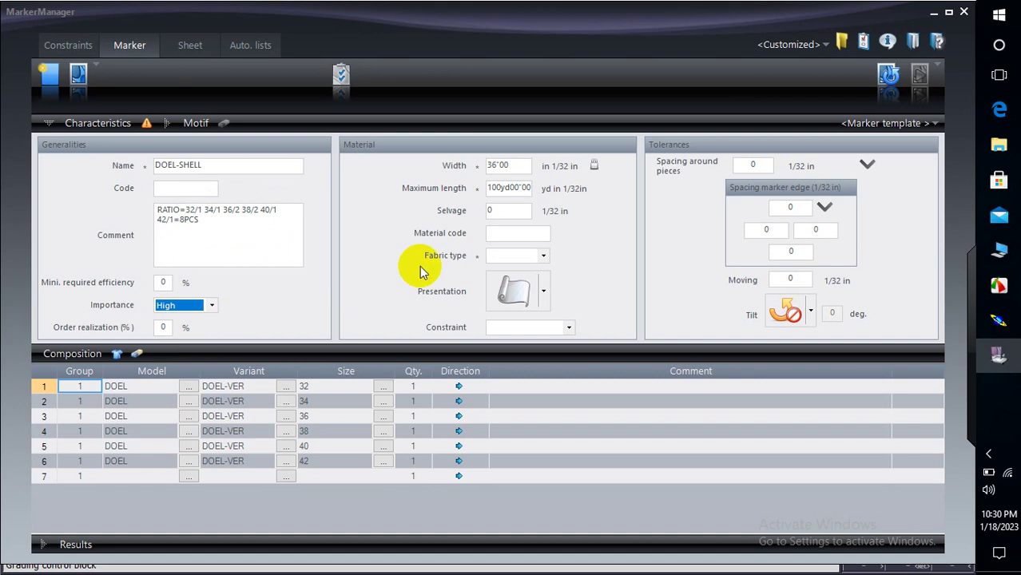
pyautogui.moveTo(515, 164); pyautogui.dragTo(473, 168)
pyautogui.write('56')
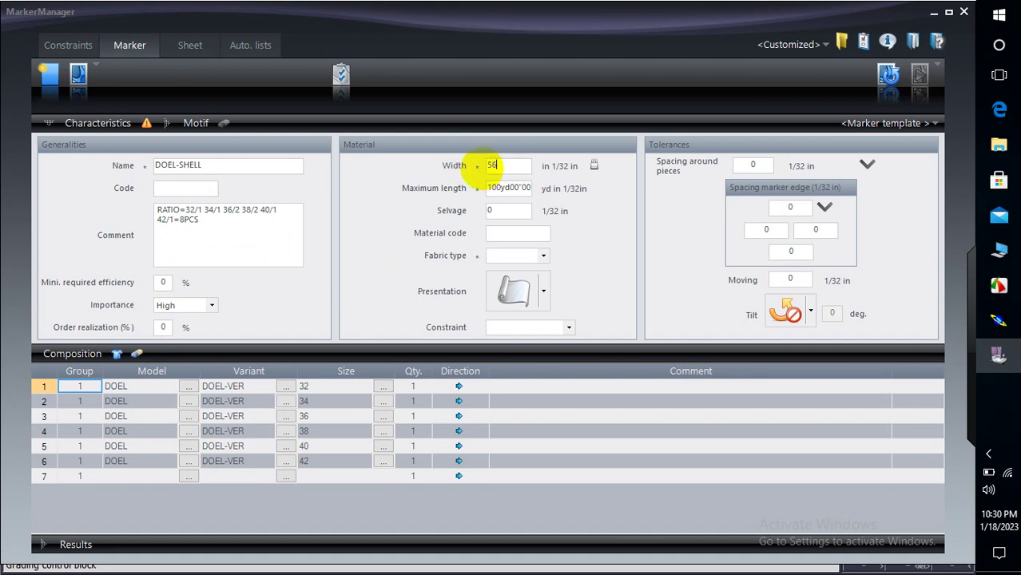
# Commit the material width, open E-Manager to examine the available units of measure, and close it without applying changes.
pyautogui.click(574, 183)
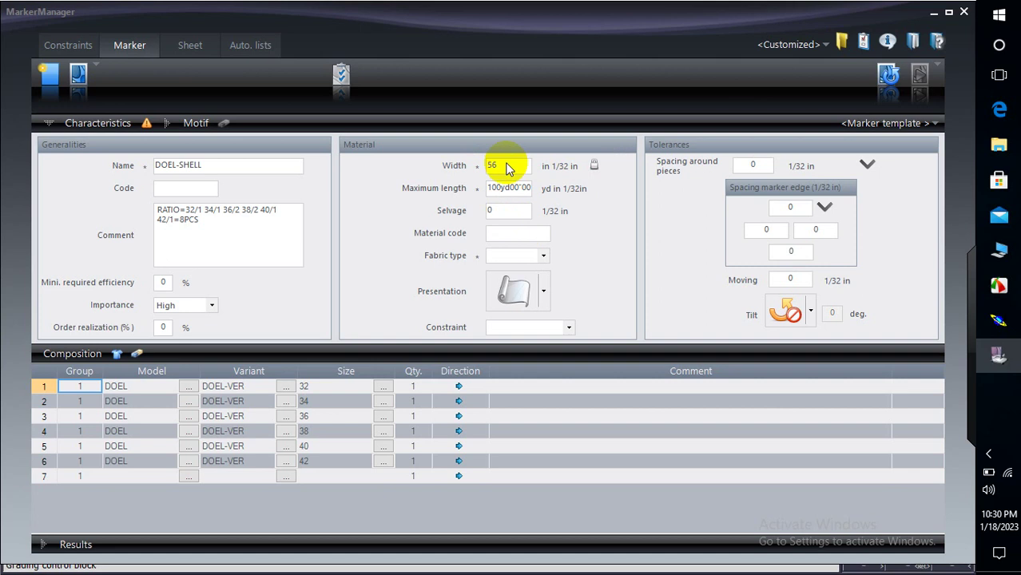
pyautogui.click(524, 229)
pyautogui.click(1001, 47)
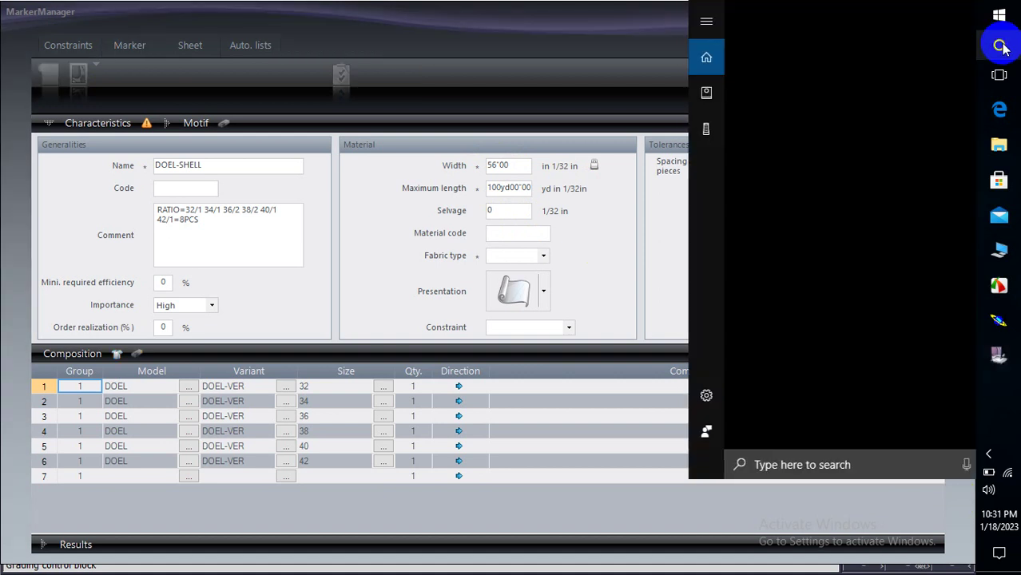
pyautogui.write('E')
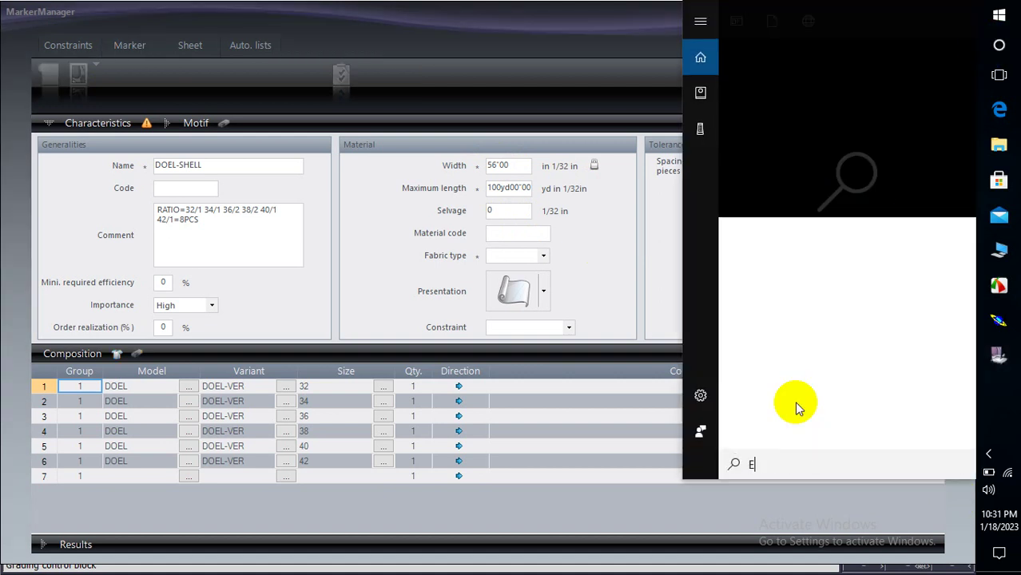
pyautogui.write('-')
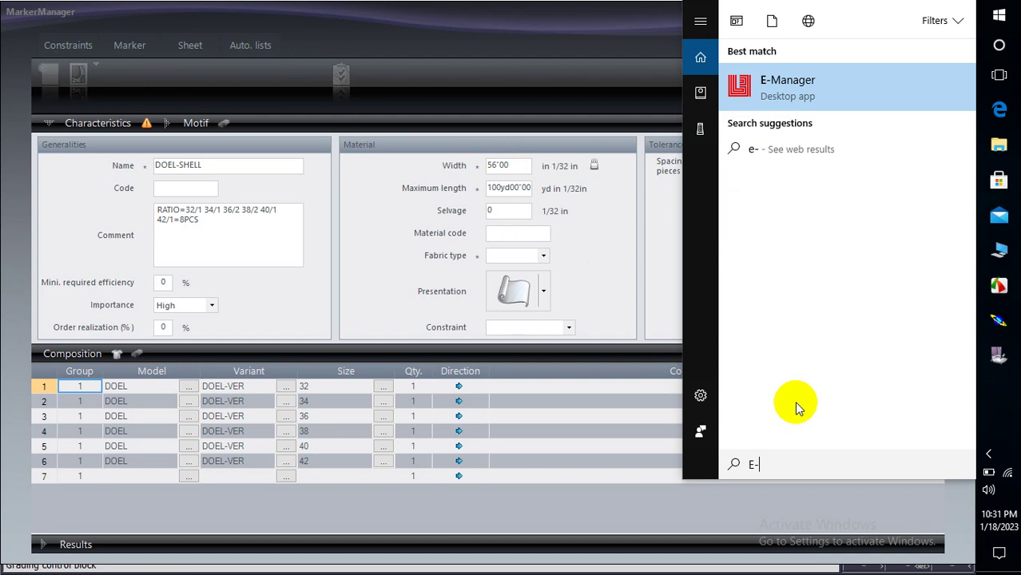
pyautogui.click(799, 92)
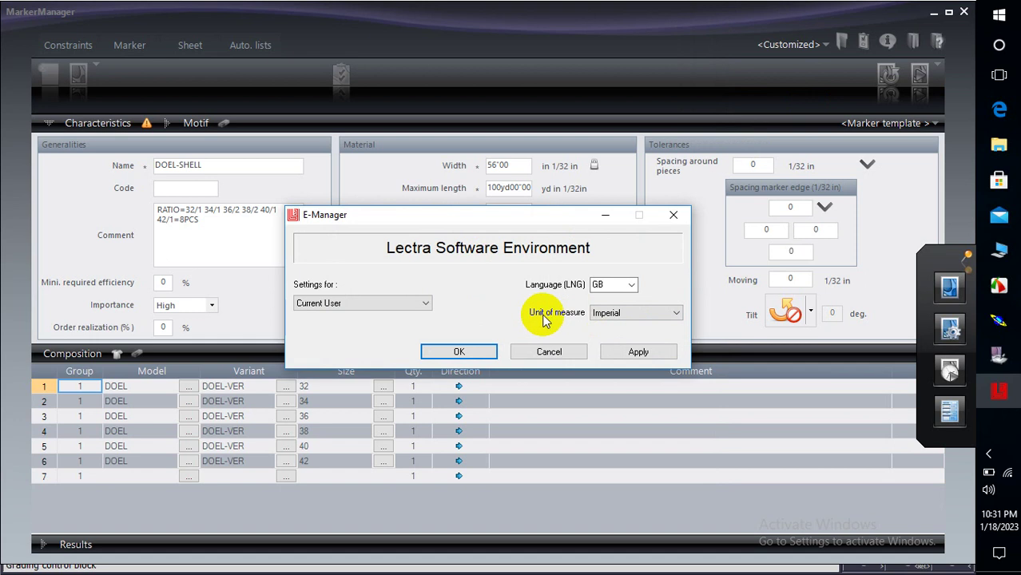
pyautogui.click(629, 316)
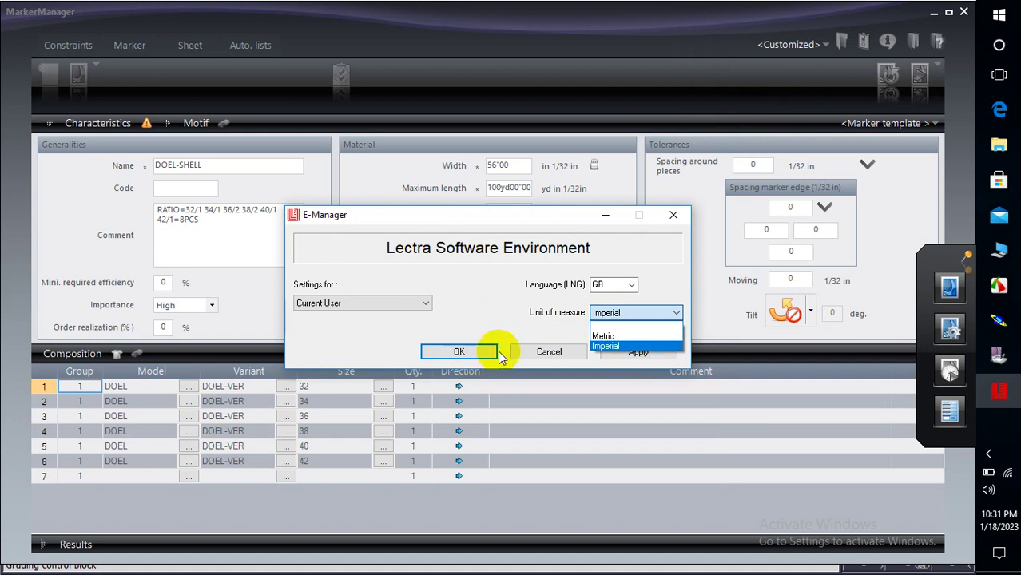
pyautogui.press('Up')
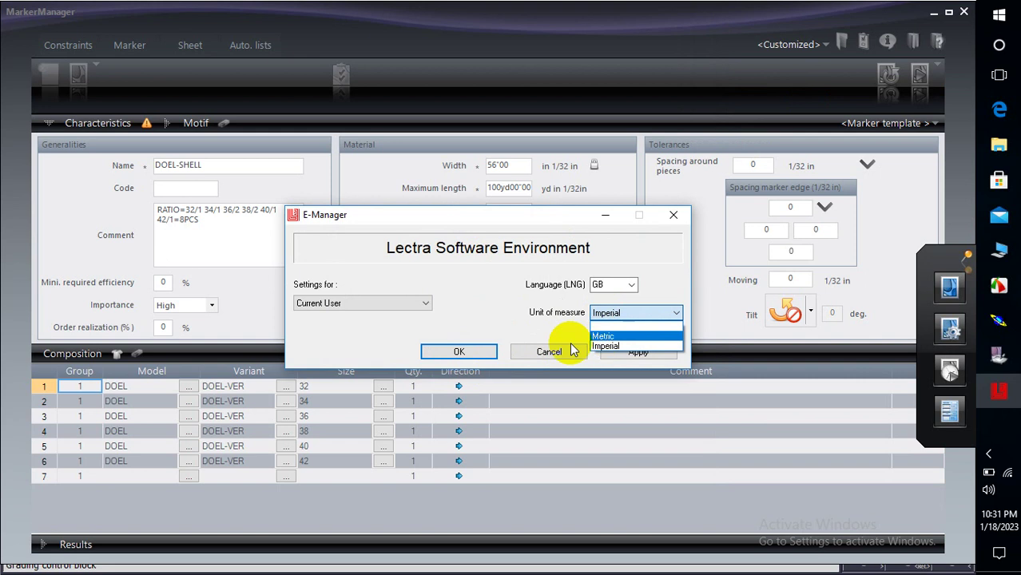
pyautogui.click(533, 356)
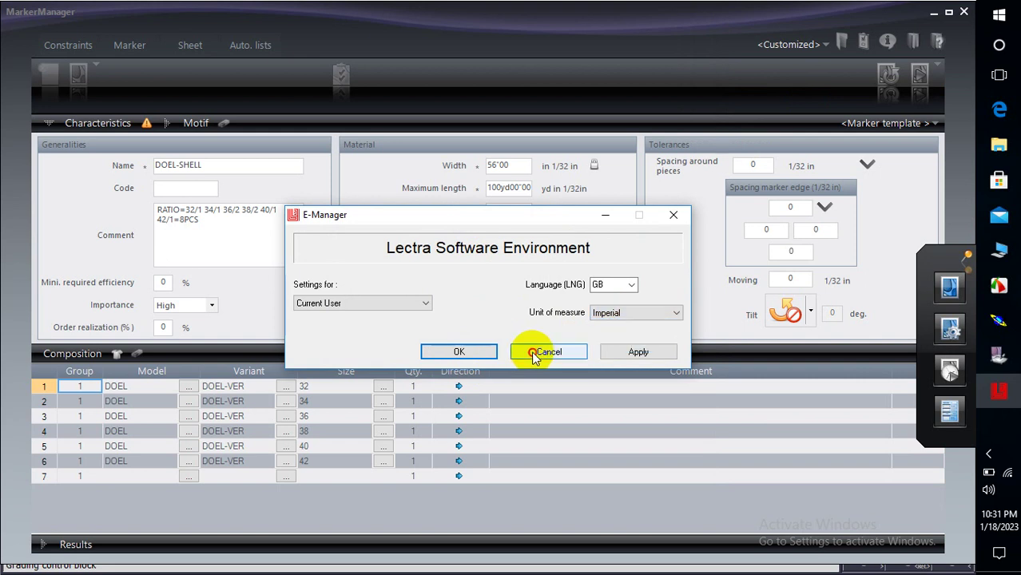
pyautogui.click(532, 353)
# Set the marker's fabric type to 1 in the material settings.
pyautogui.click(860, 120)
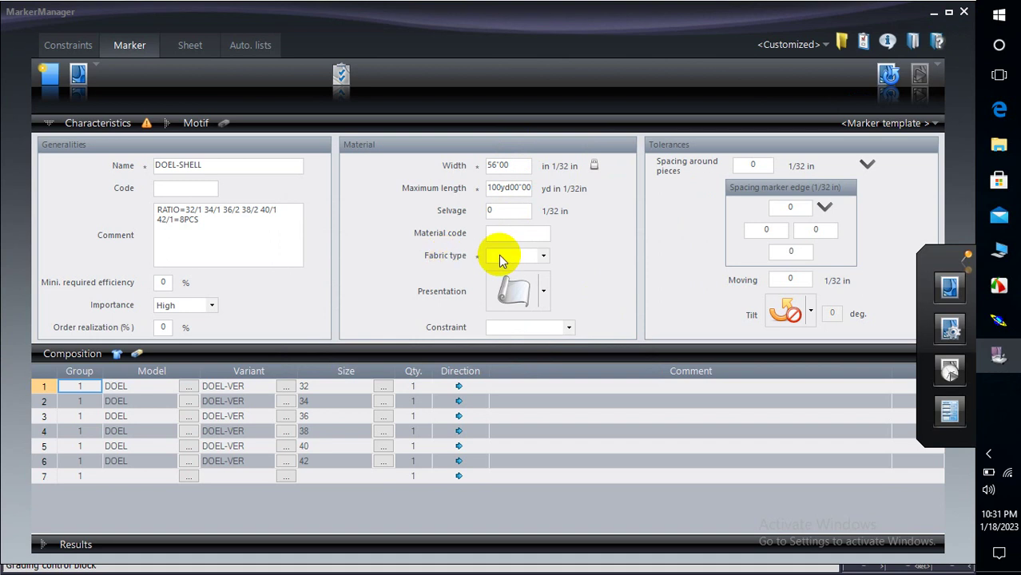
pyautogui.click(546, 254)
pyautogui.click(499, 272)
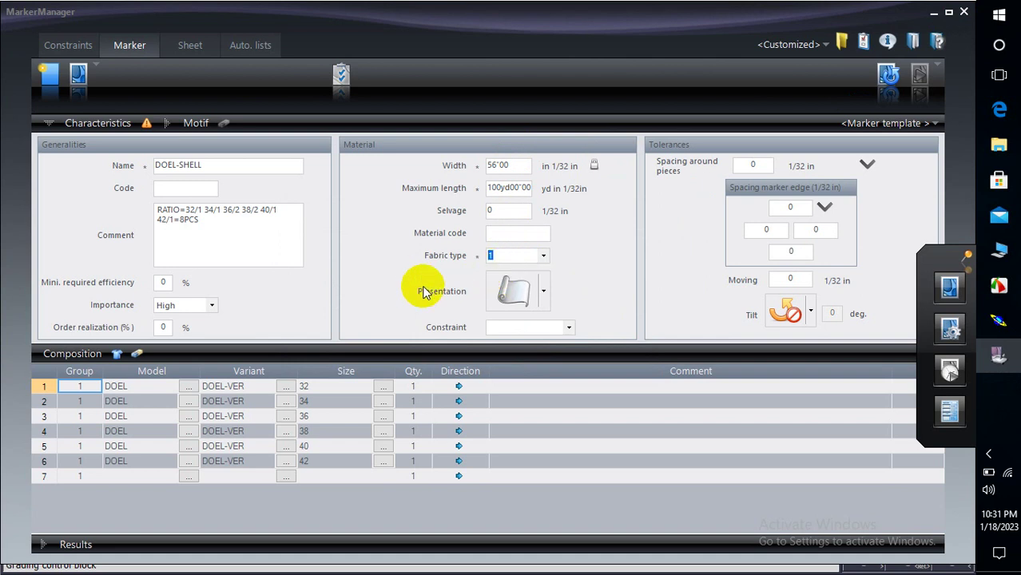
pyautogui.click(542, 255)
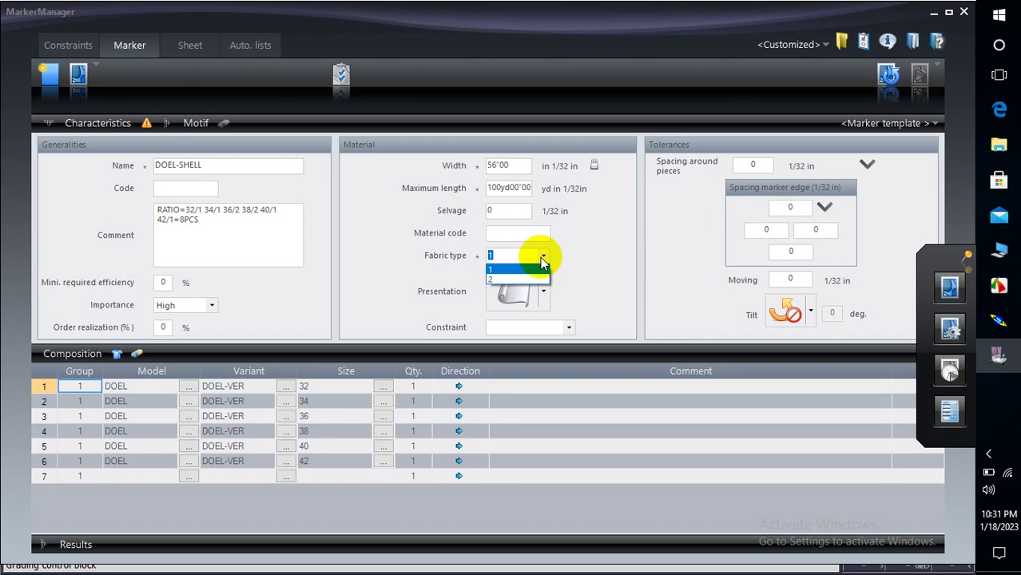
pyautogui.click(503, 269)
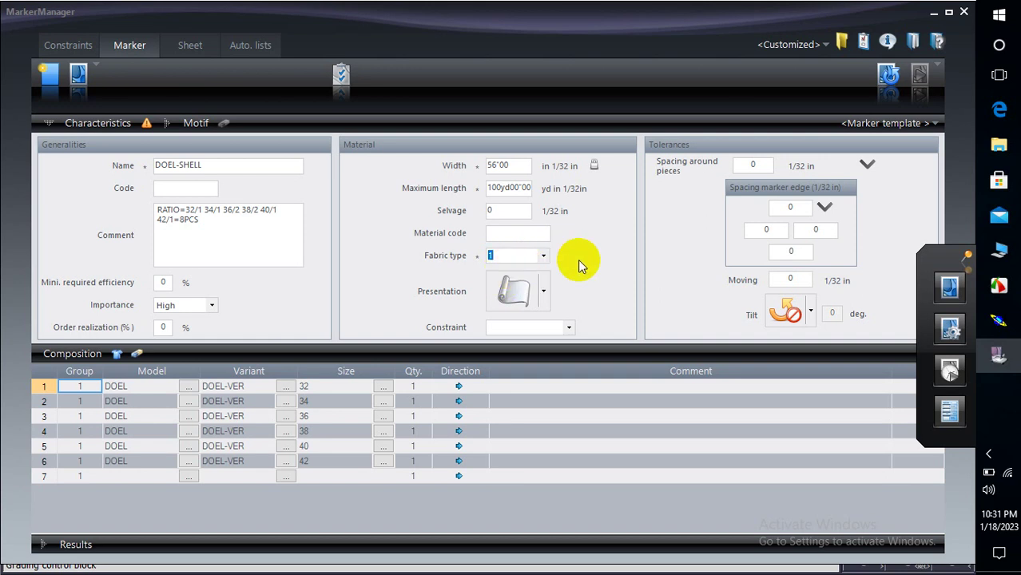
# Set the quantity to 2 for sizes 36 and 38 in the composition, keeping 1 for the other sizes.
pyautogui.click(415, 382)
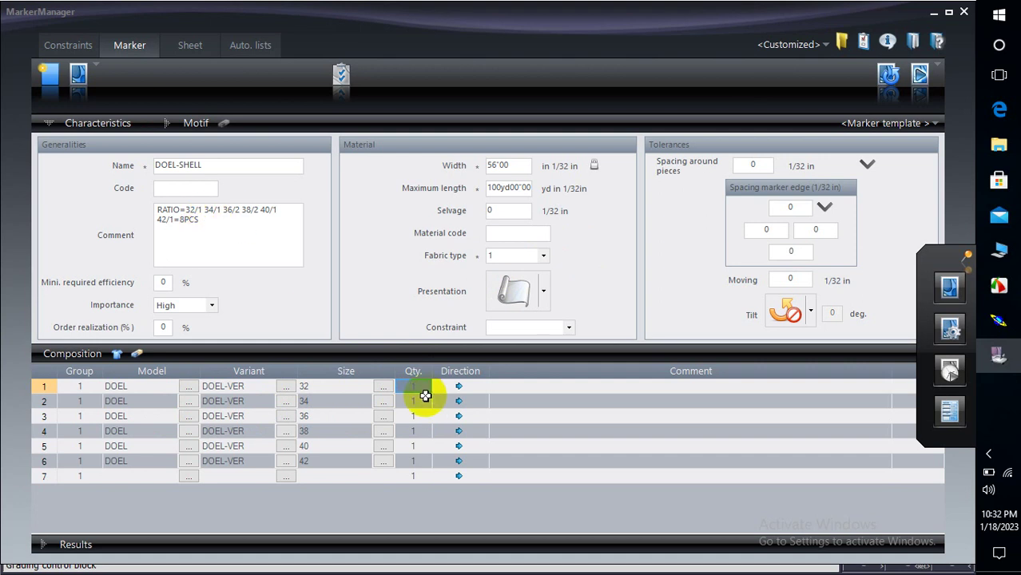
pyautogui.click(425, 396)
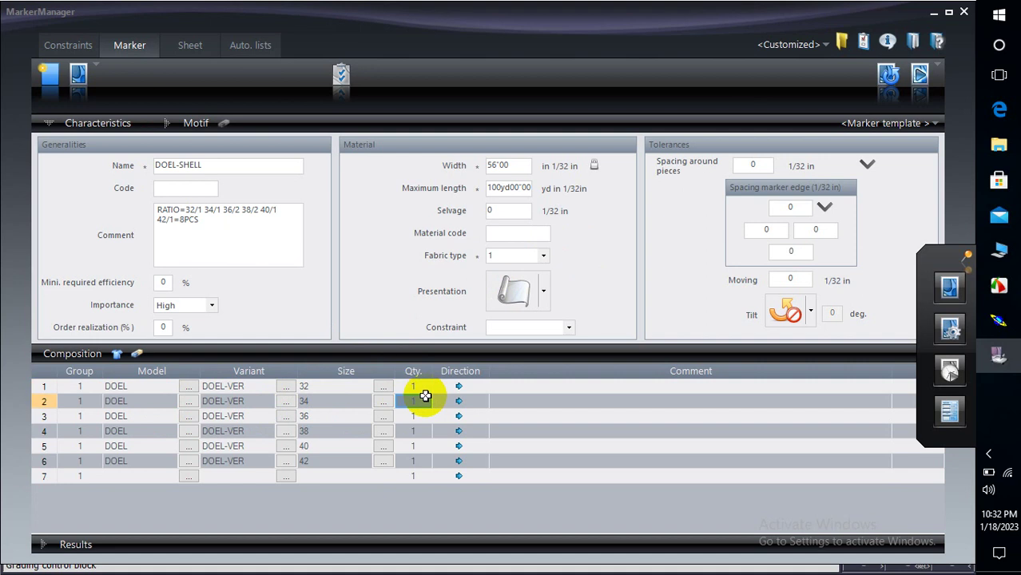
pyautogui.press('Down')
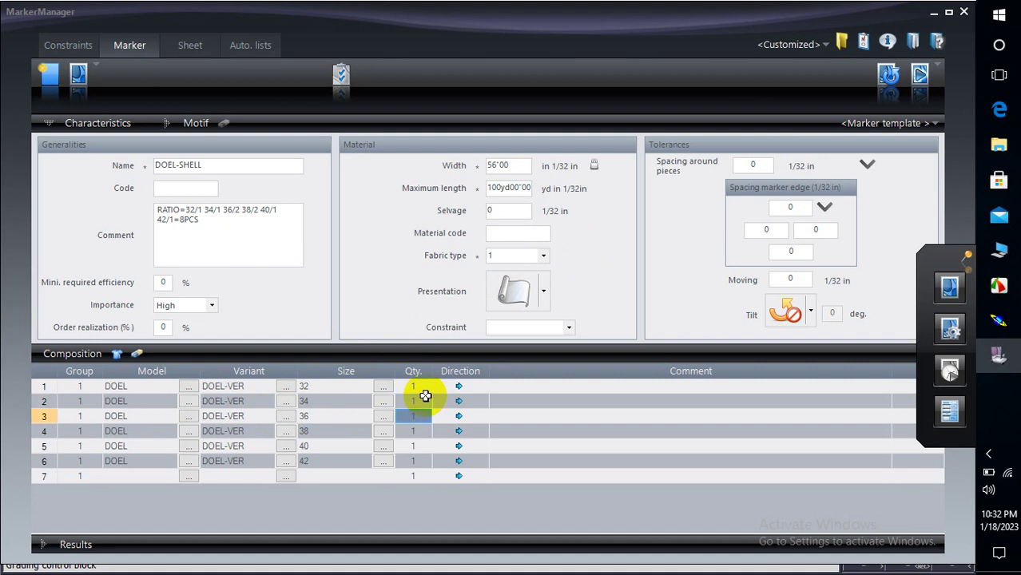
pyautogui.write('2')
pyautogui.press('Down')
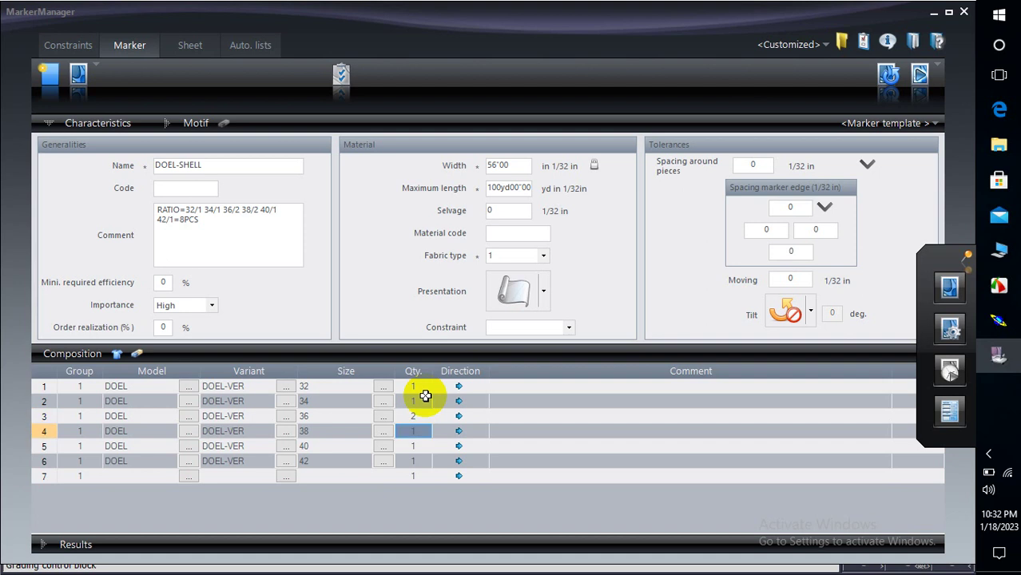
pyautogui.write('2')
pyautogui.press('Down')
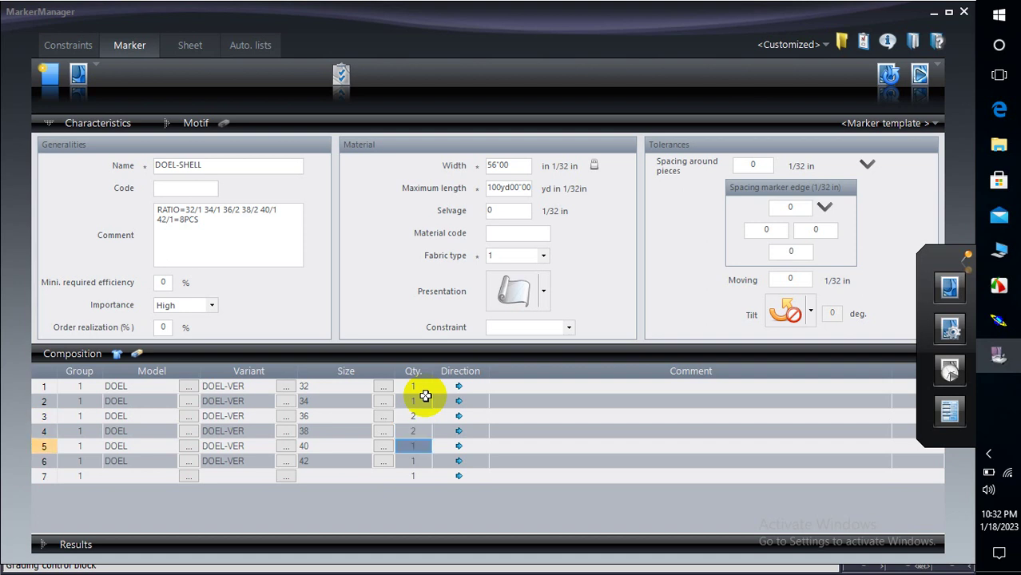
pyautogui.press('Down')
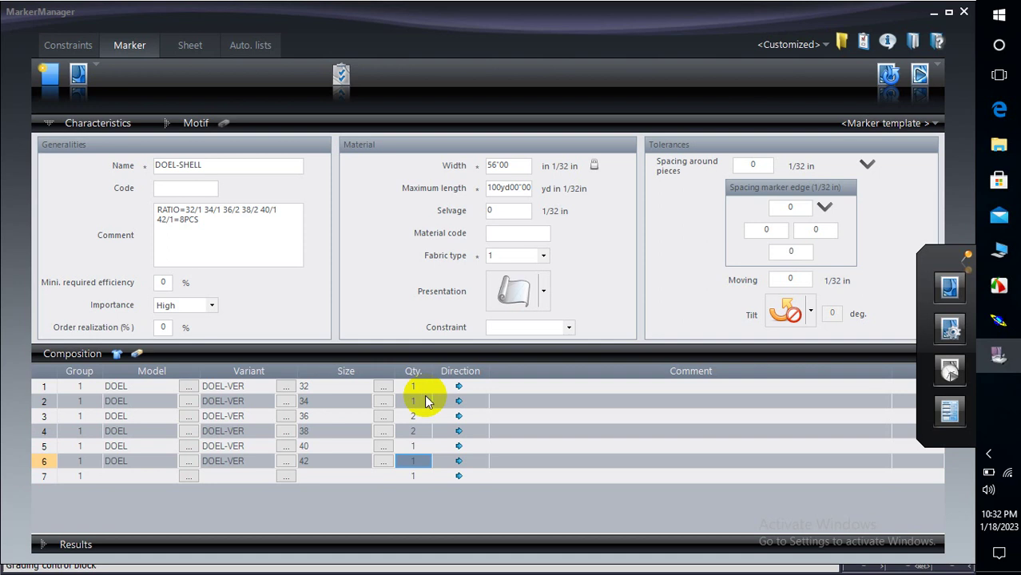
pyautogui.click(458, 378)
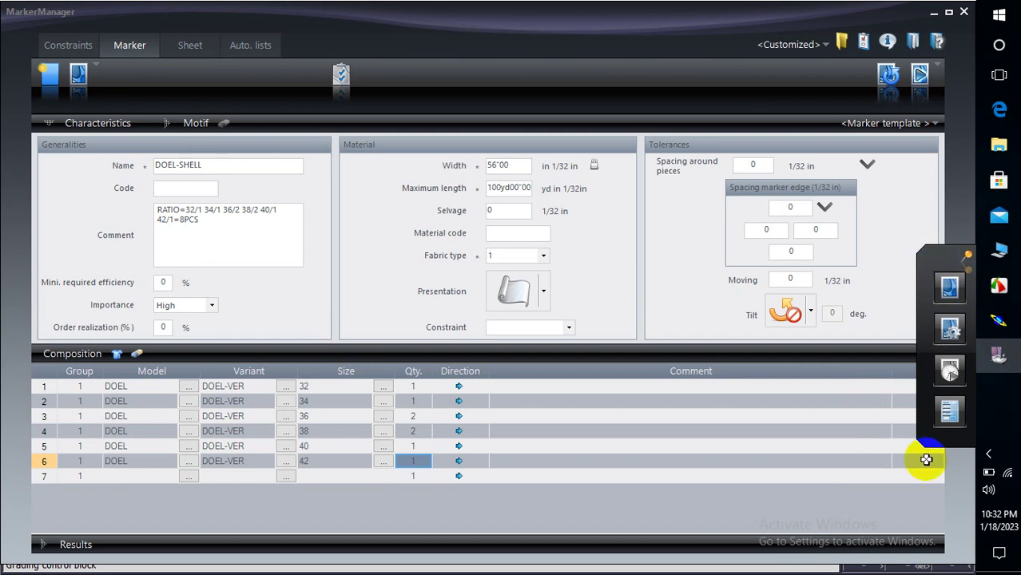
# Send the marker to MarkerMaking, saving it over the existing DOEL-SHELL and acknowledging its generation.
pyautogui.moveTo(955, 448)
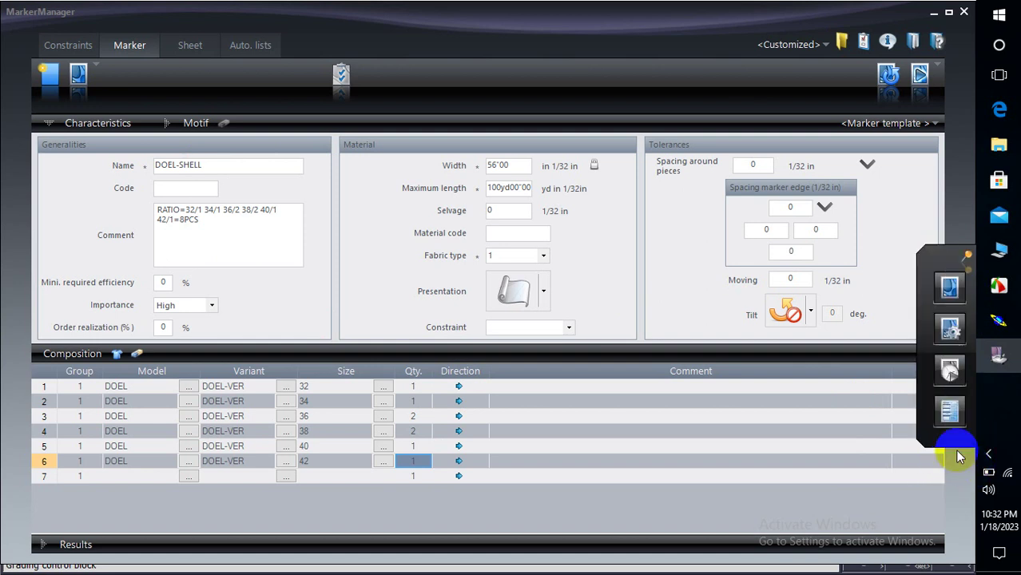
pyautogui.click(953, 294)
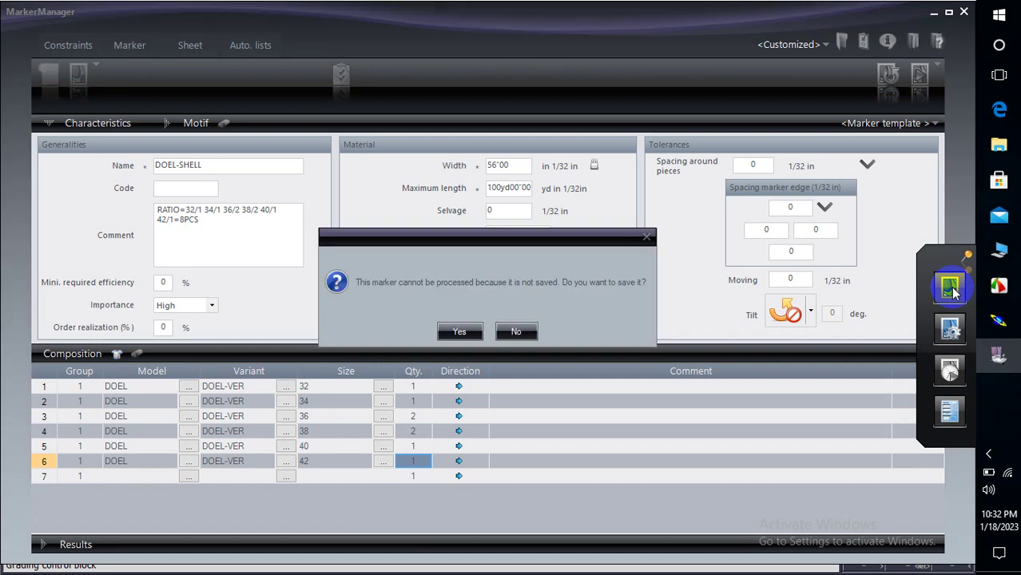
pyautogui.click(462, 329)
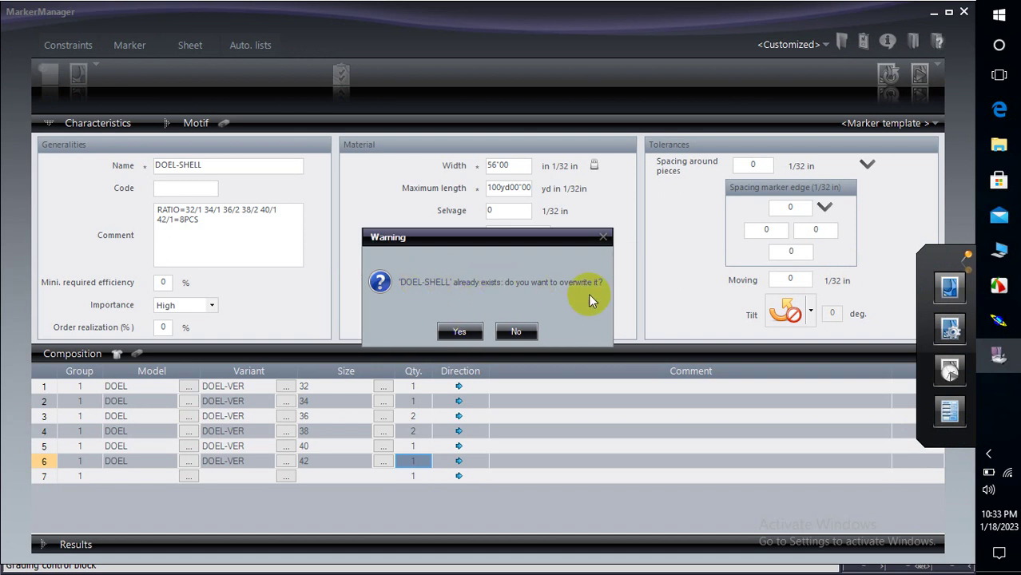
pyautogui.click(469, 331)
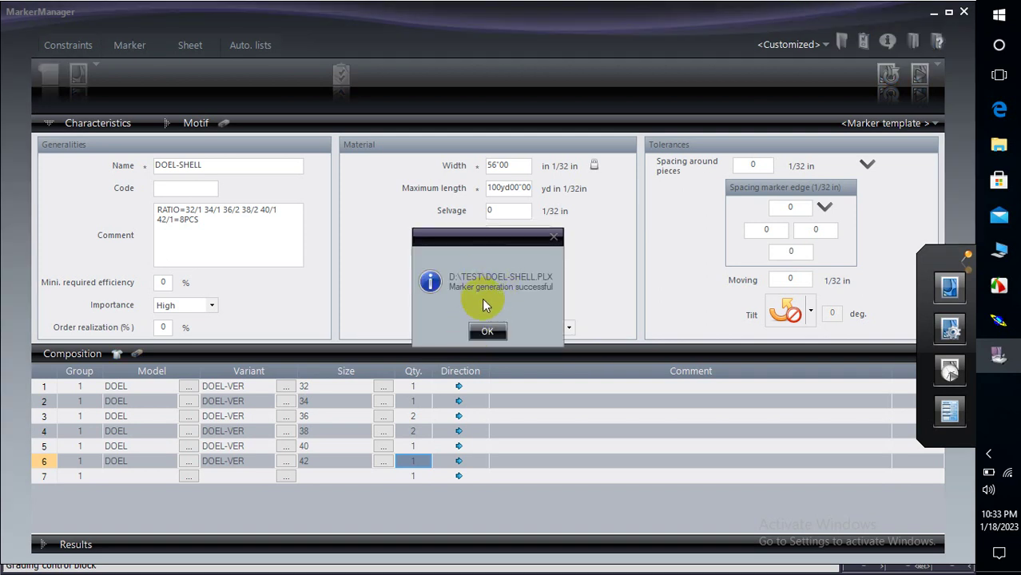
pyautogui.click(486, 330)
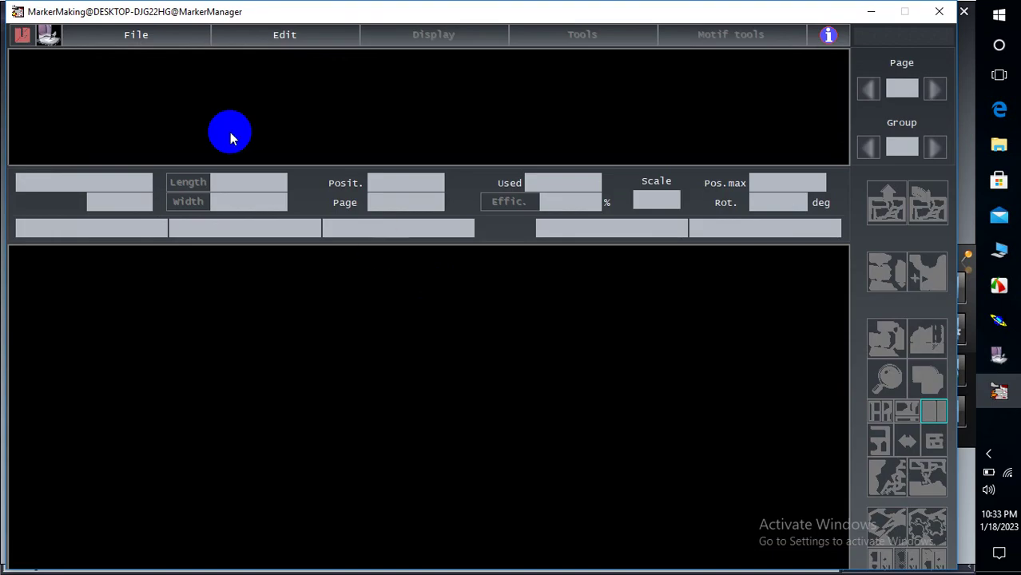
# Open the DOEL-SHELL marker in MarkerMaking.
pyautogui.click(129, 40)
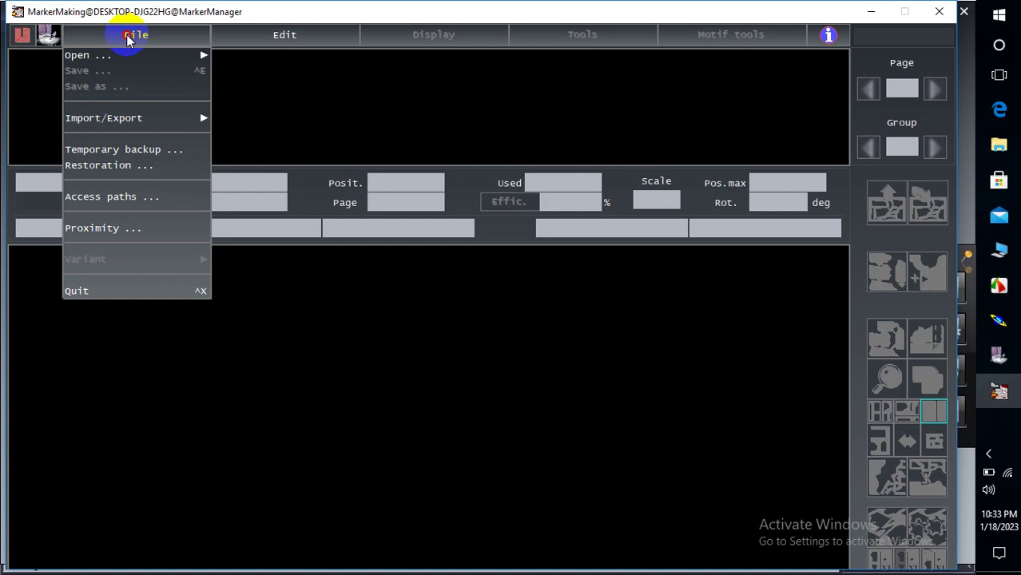
pyautogui.moveTo(126, 56)
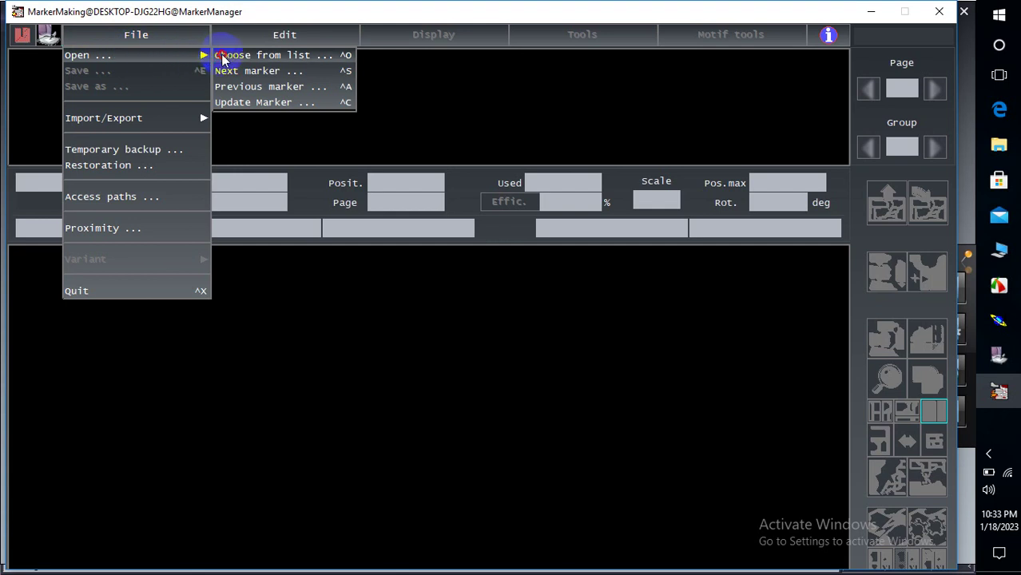
pyautogui.click(259, 73)
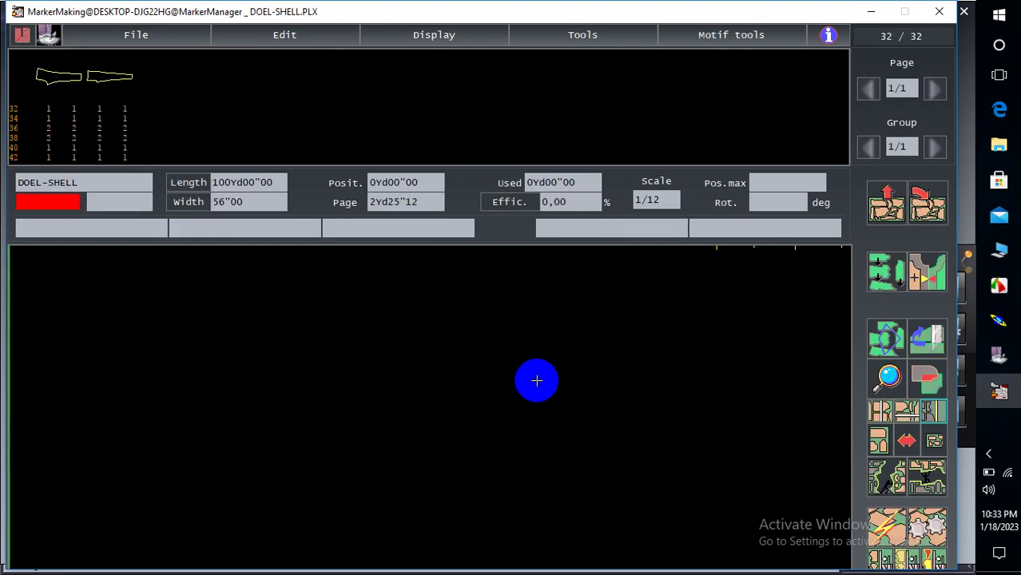
# Switch to free placement and lay out the two size 42 back pieces with the two size 42 front pieces beside them.
pyautogui.click(875, 268)
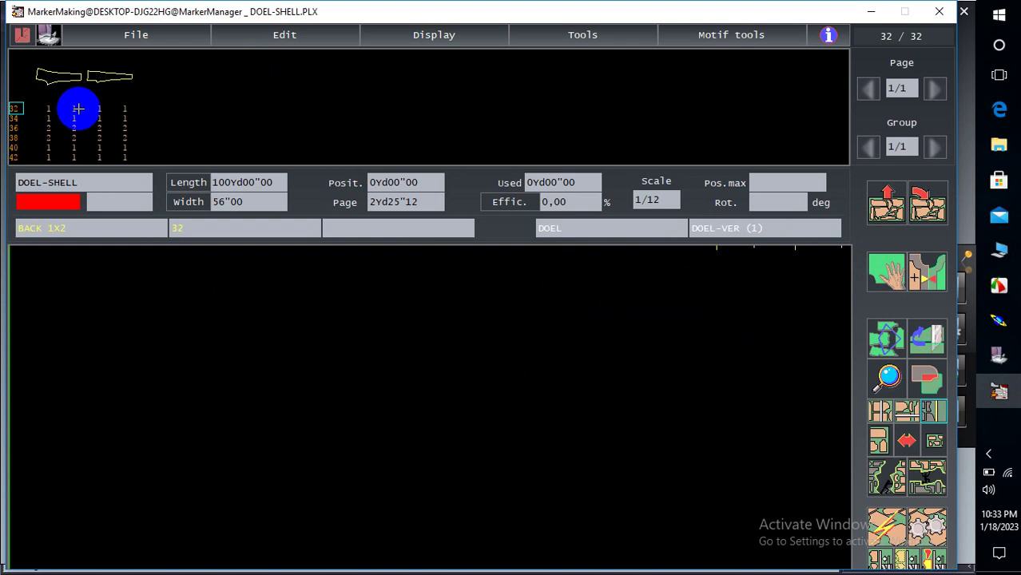
pyautogui.moveTo(50, 117); pyautogui.dragTo(134, 178)
pyautogui.click(50, 154)
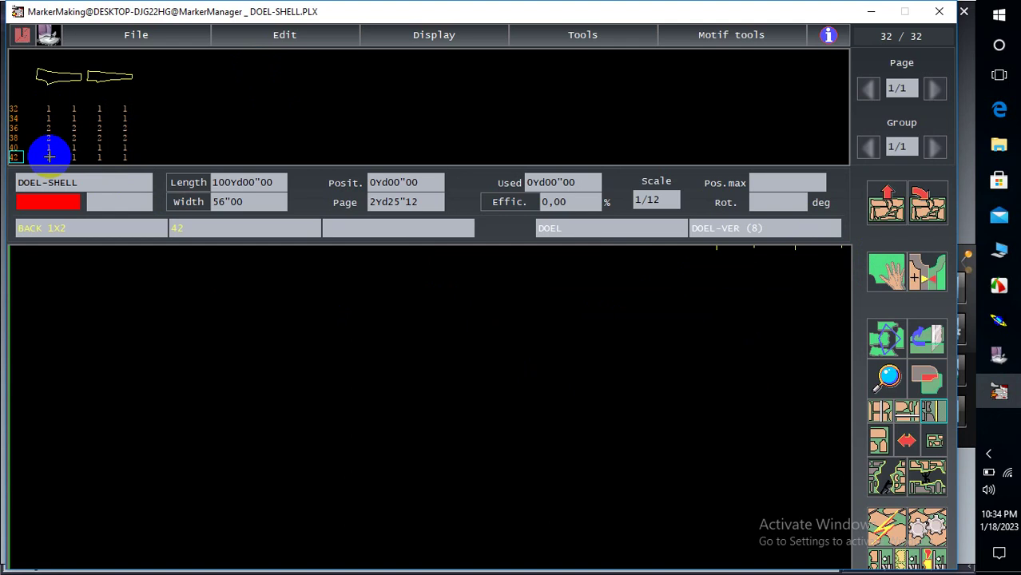
pyautogui.moveTo(48, 156)
pyautogui.mouseDown()
pyautogui.moveTo(241, 298)
pyautogui.moveTo(201, 347)
pyautogui.moveTo(233, 365)
pyautogui.moveTo(208, 367)
pyautogui.moveTo(201, 342)
pyautogui.mouseUp()
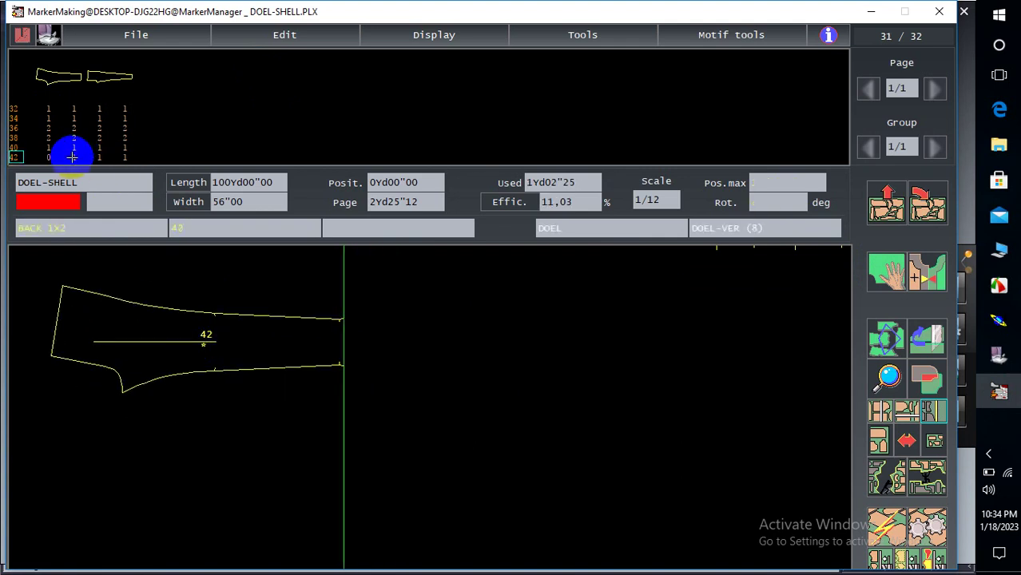
pyautogui.moveTo(73, 154); pyautogui.dragTo(194, 457)
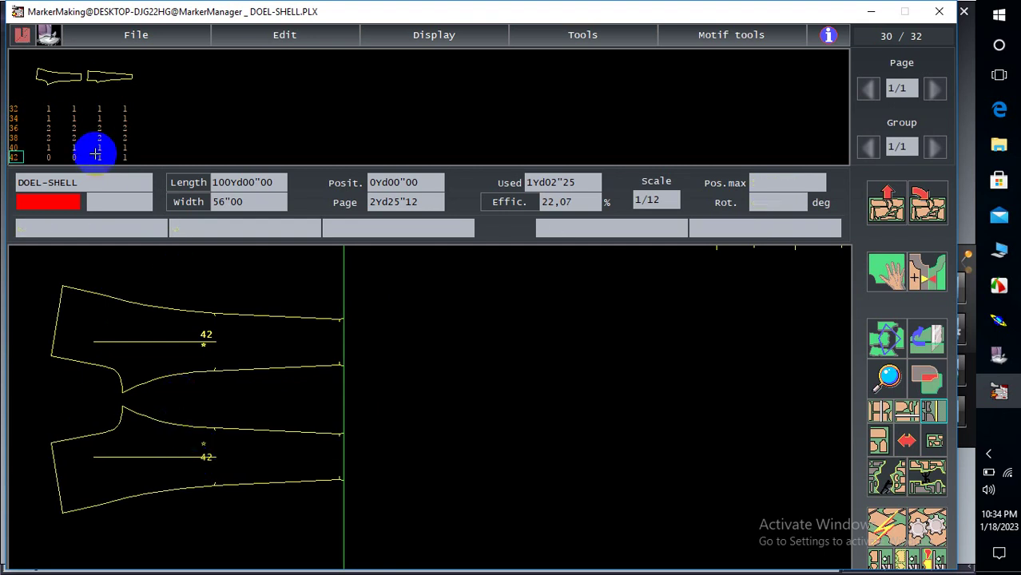
pyautogui.moveTo(101, 154); pyautogui.dragTo(566, 350)
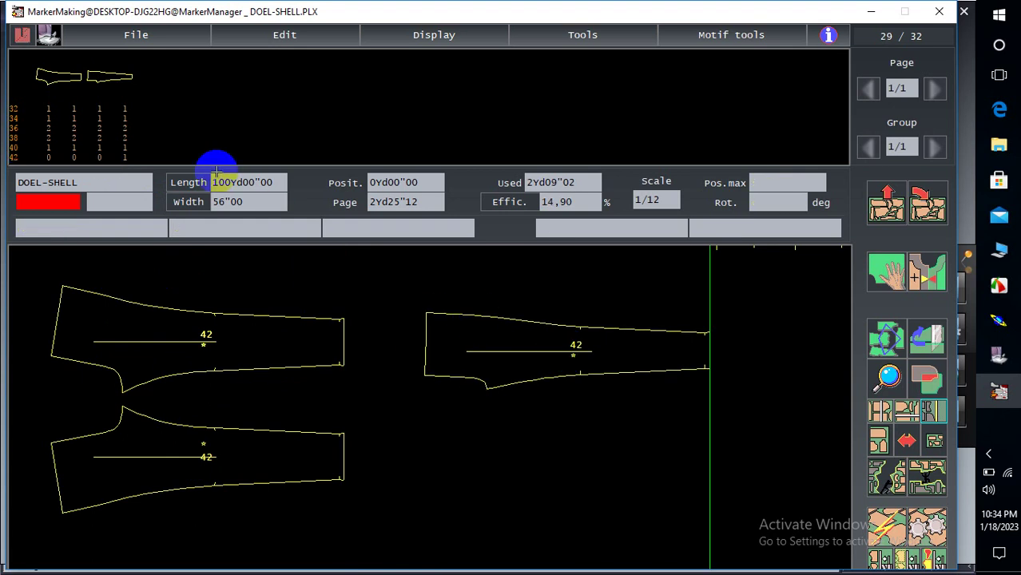
pyautogui.moveTo(125, 151); pyautogui.dragTo(540, 485)
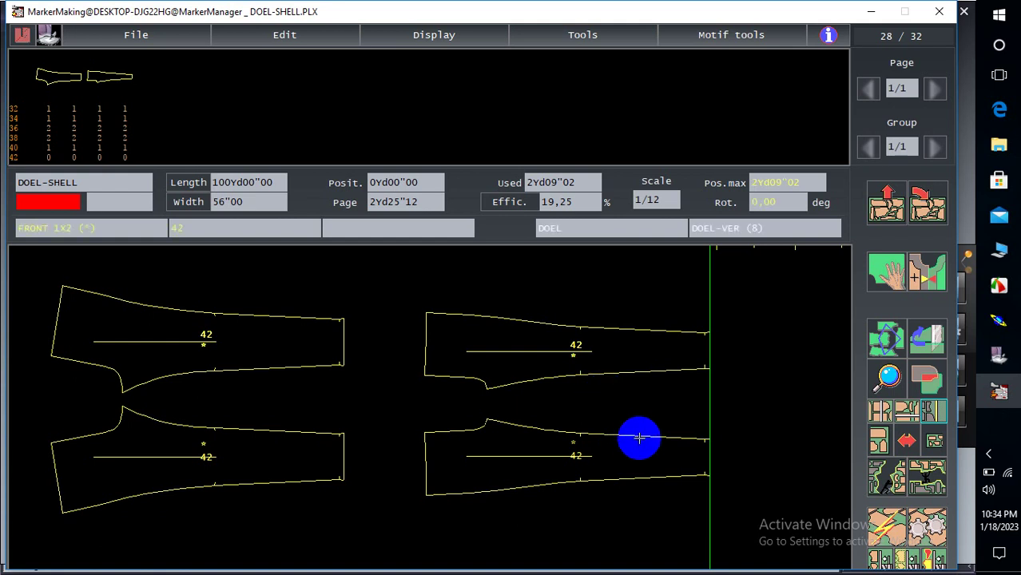
pyautogui.click(988, 454)
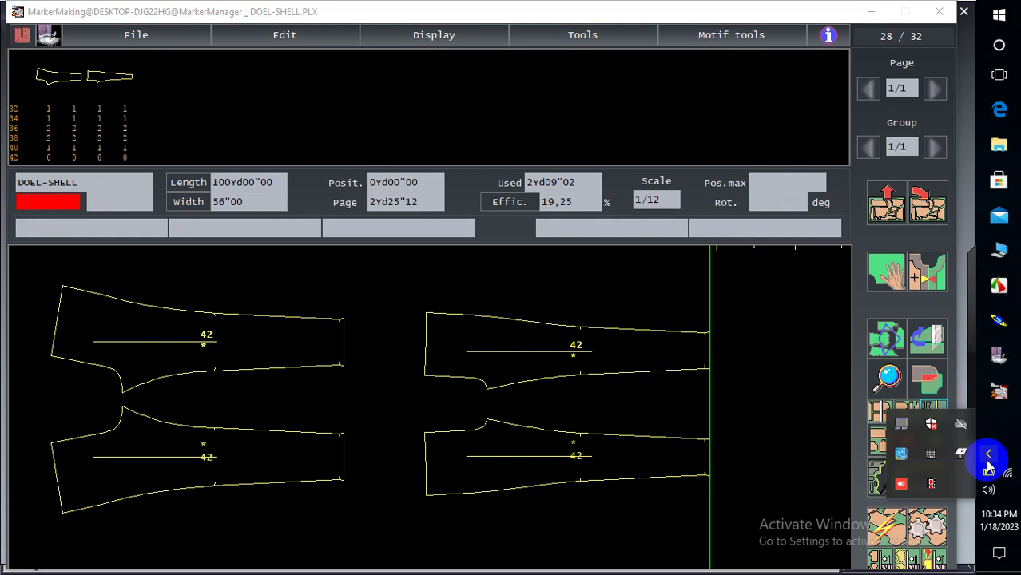